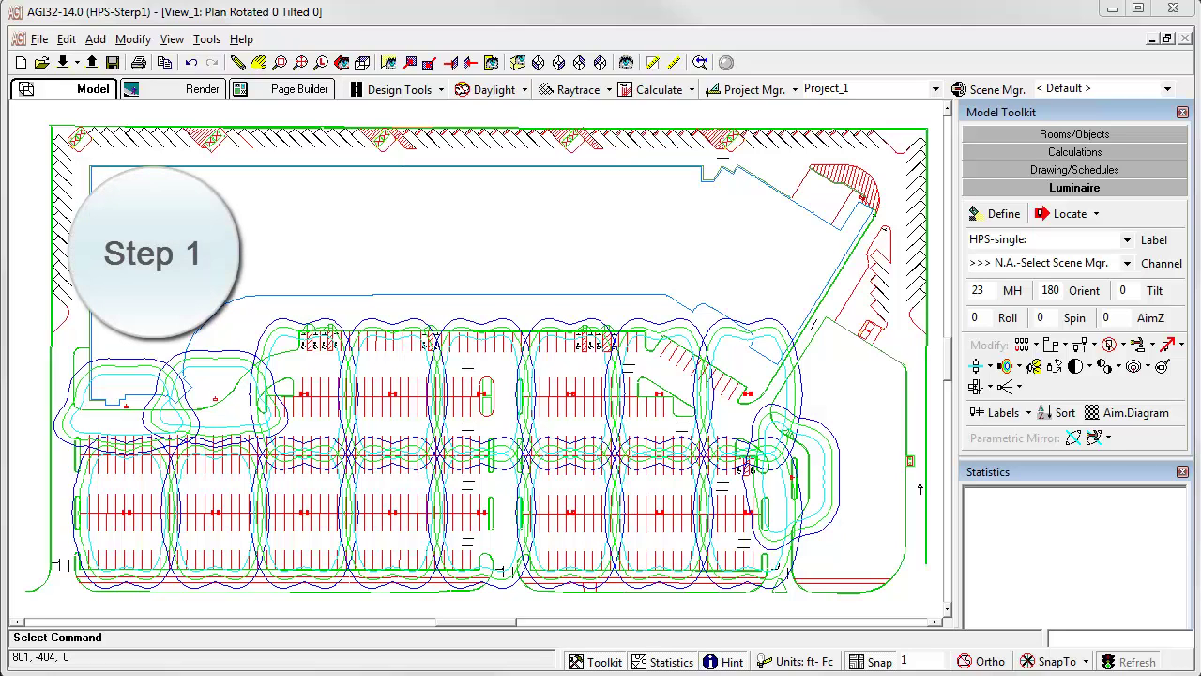
Step: Open the luminaire definitions and check that HPS-single has an S/P ratio of 0.63
click(991, 214)
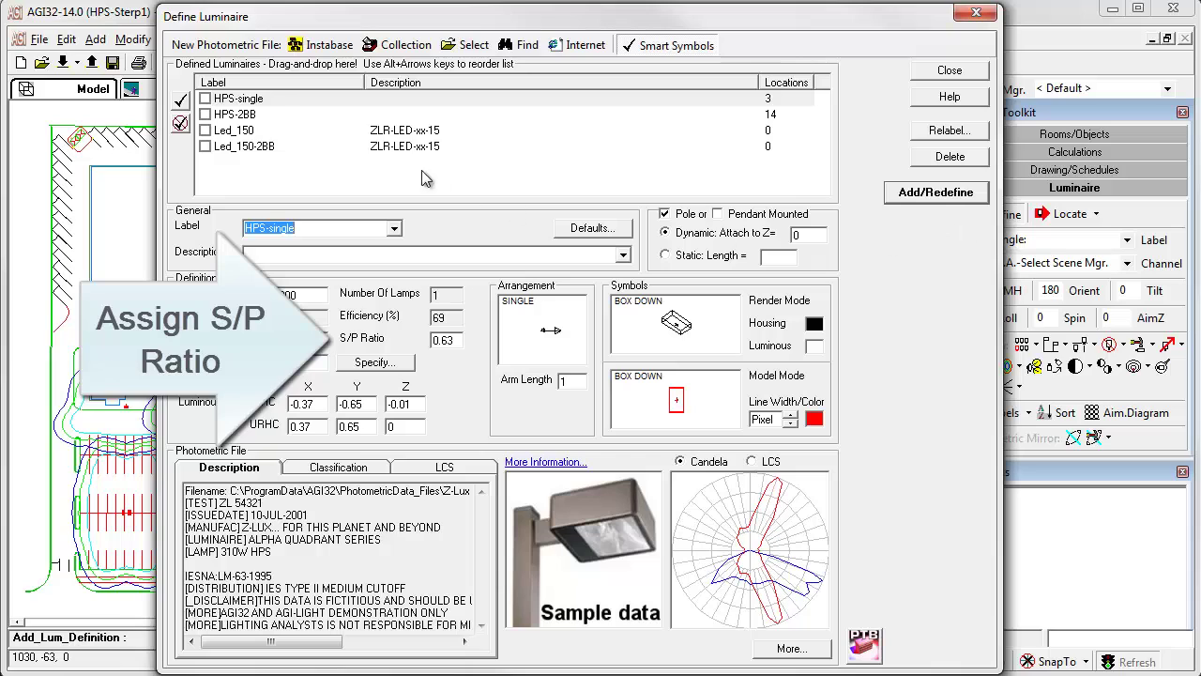
click(278, 100)
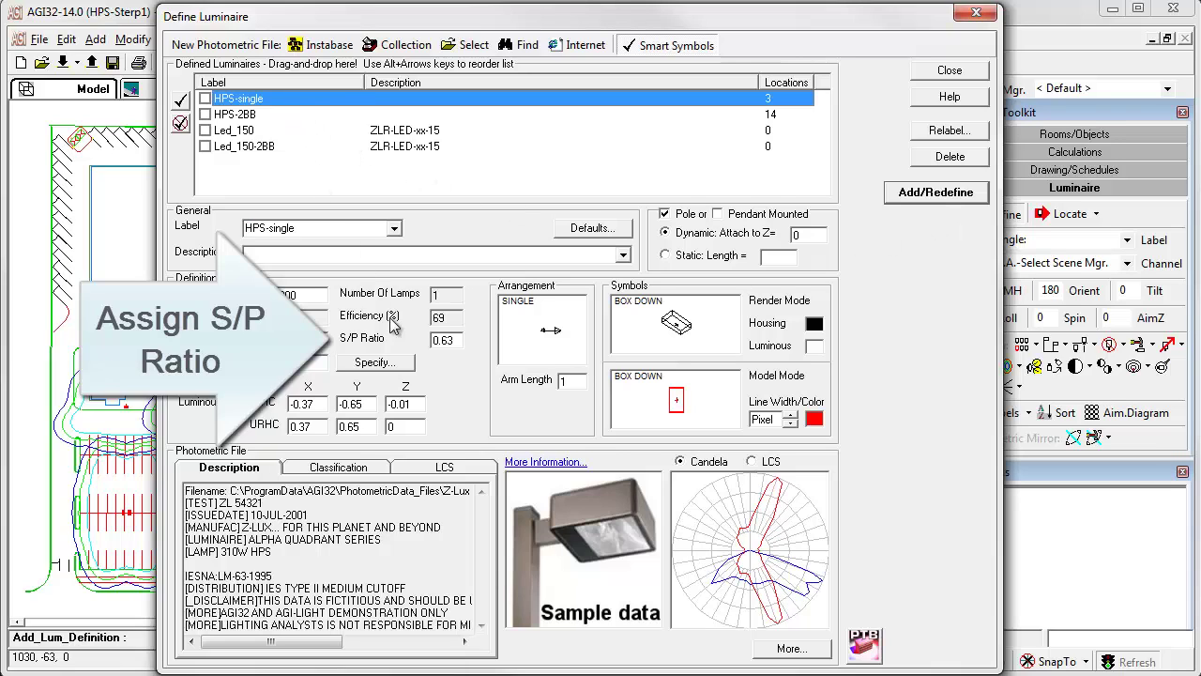
double_click(451, 341)
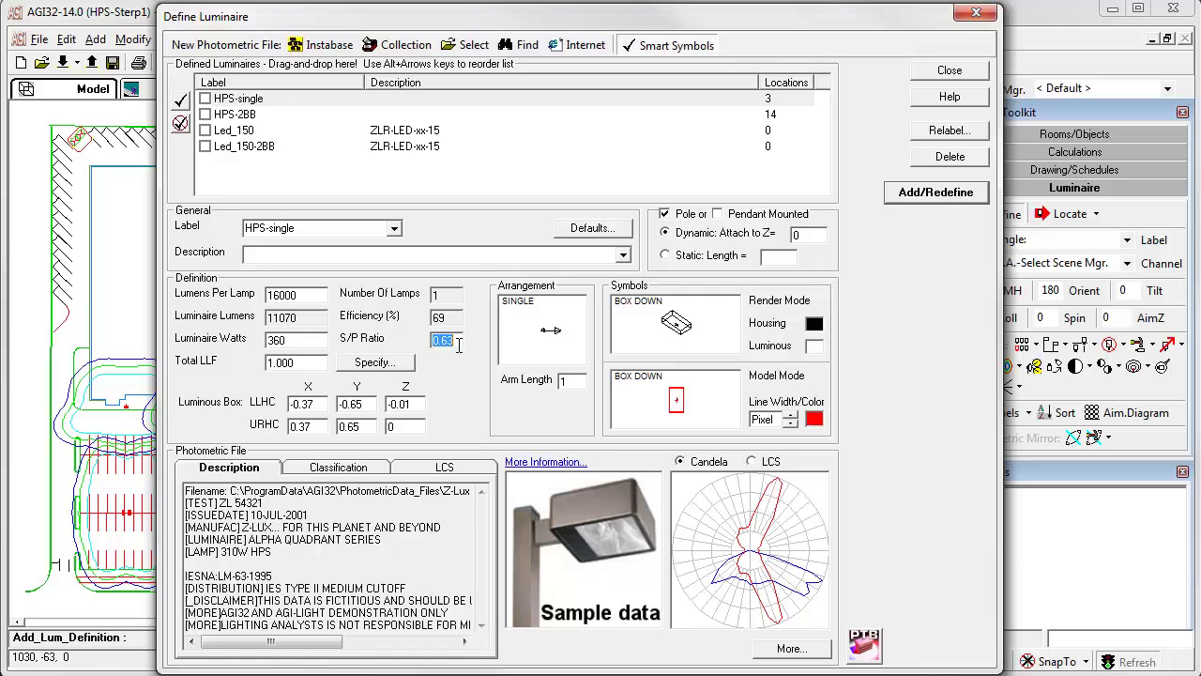
Step: Compare Led_150's S/P ratio of 2.04 with HPS-single's 0.63
click(265, 133)
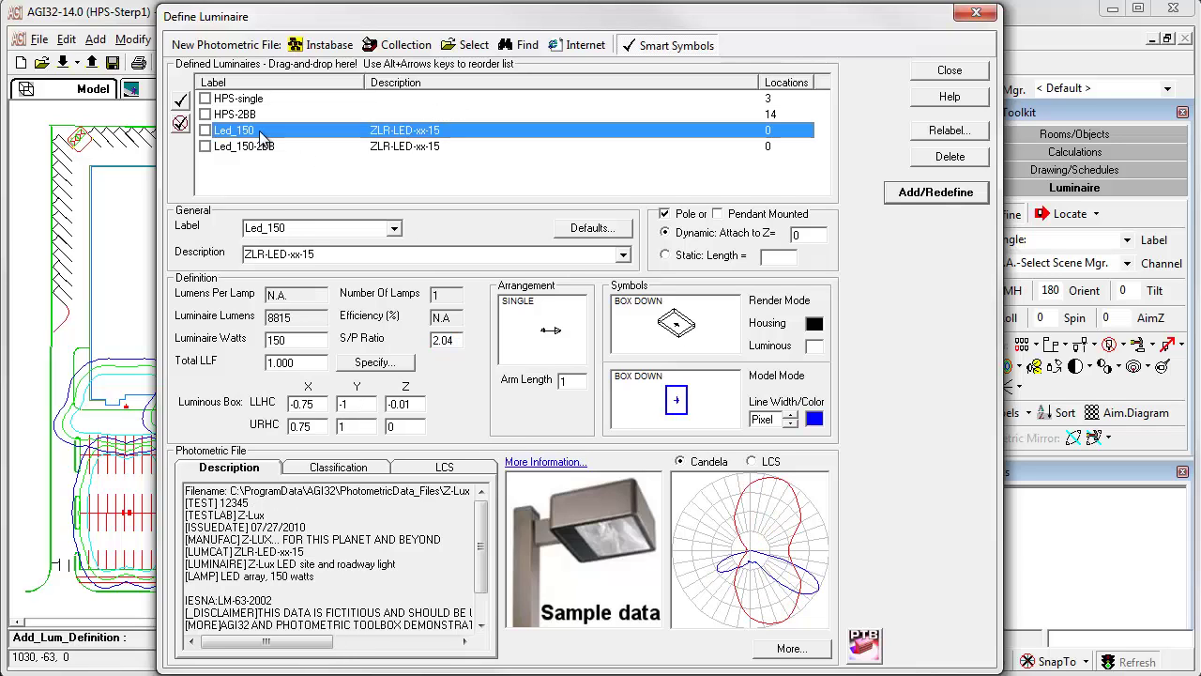
double_click(452, 340)
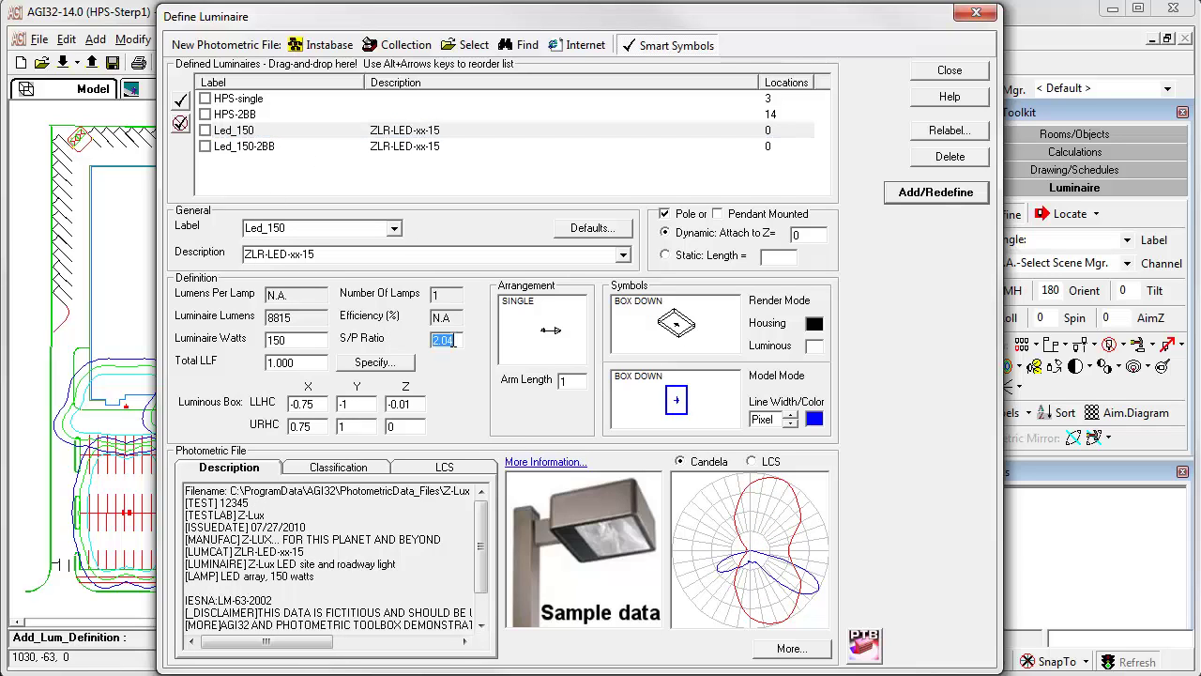
click(255, 101)
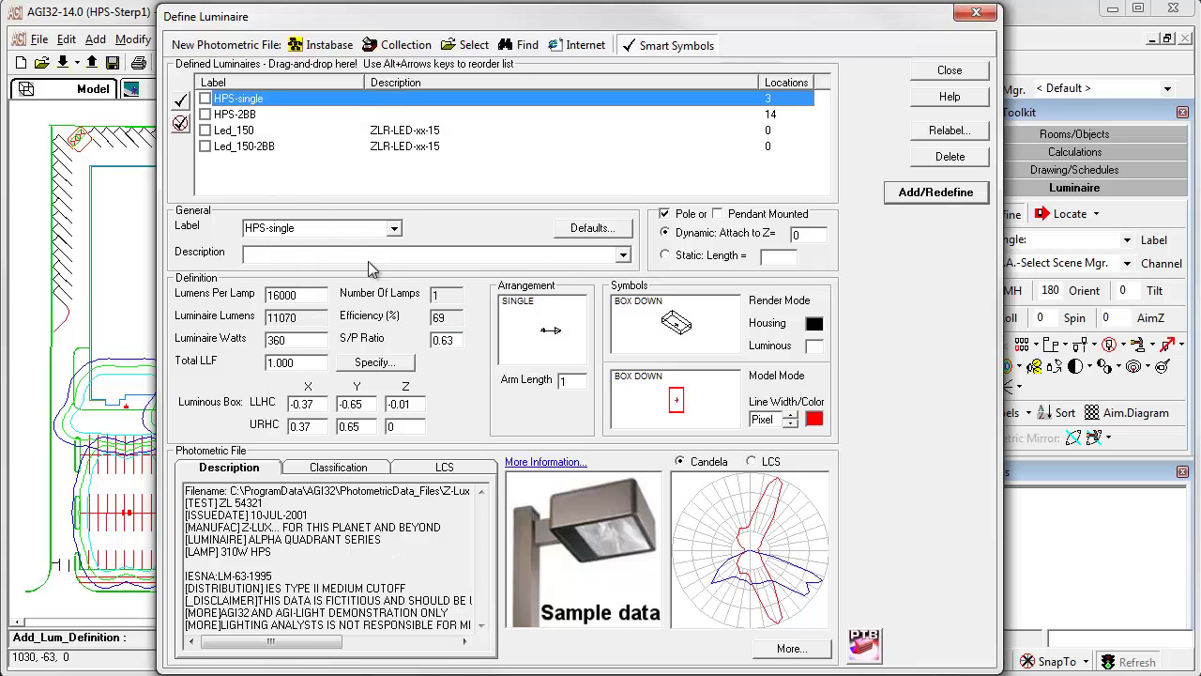
double_click(452, 340)
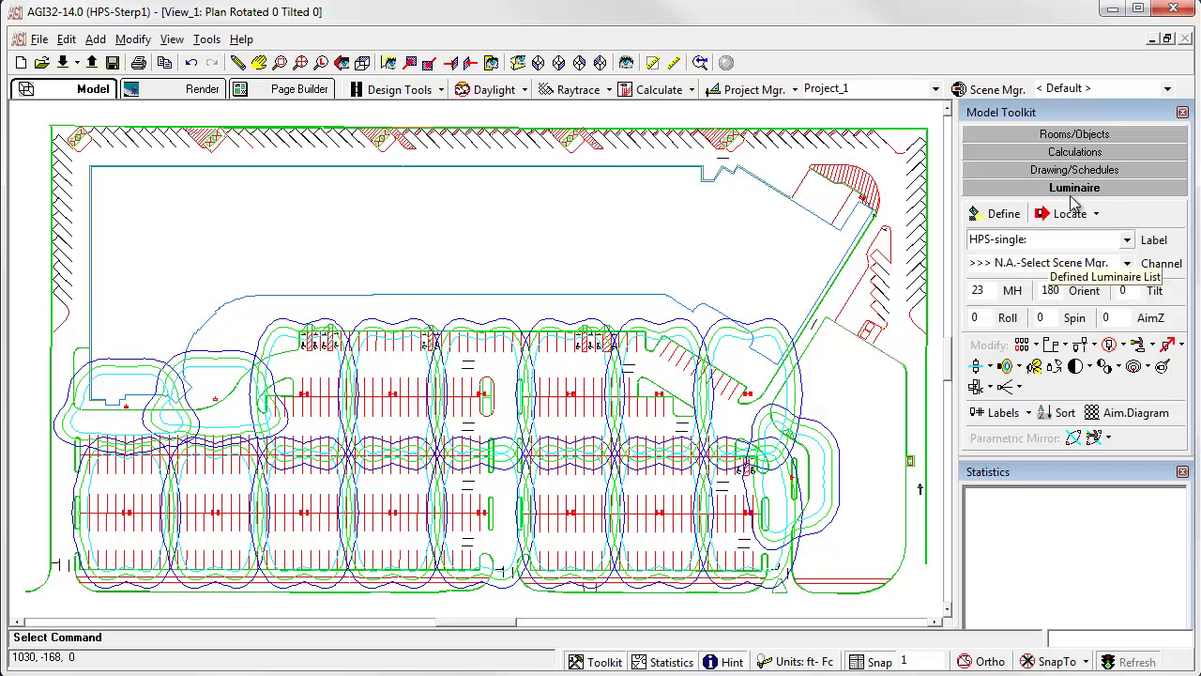
Step: Define a new planar object with 0.2 reflectance and free polygon geometry
click(1085, 134)
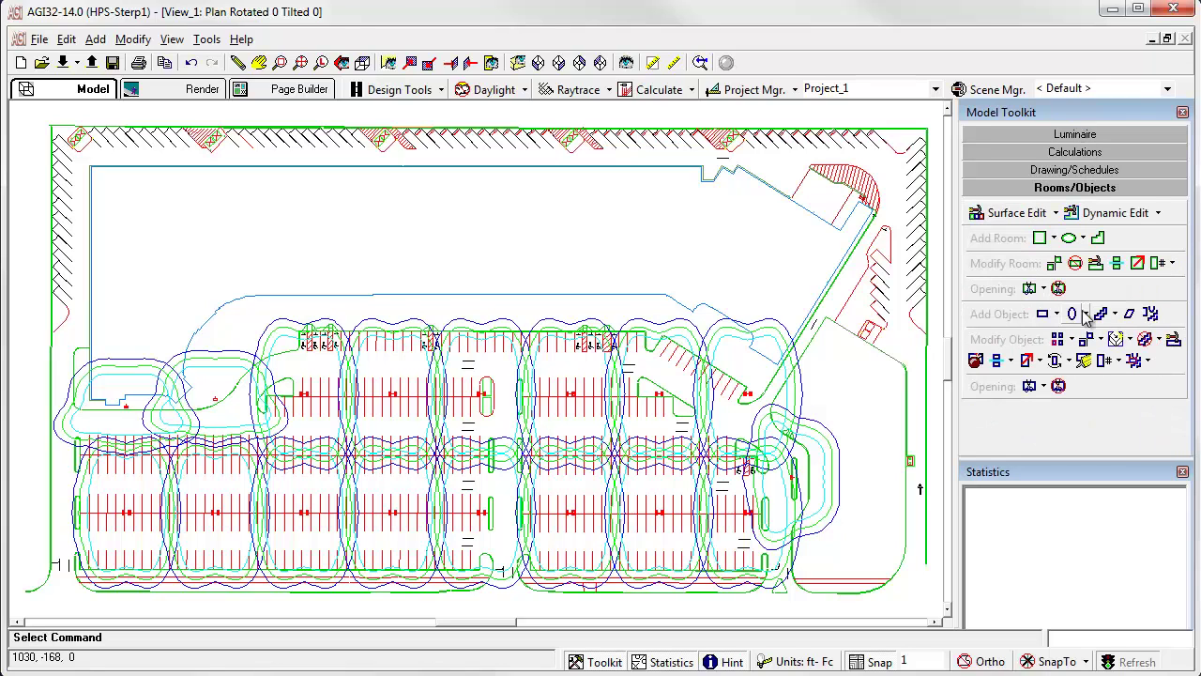
click(1130, 315)
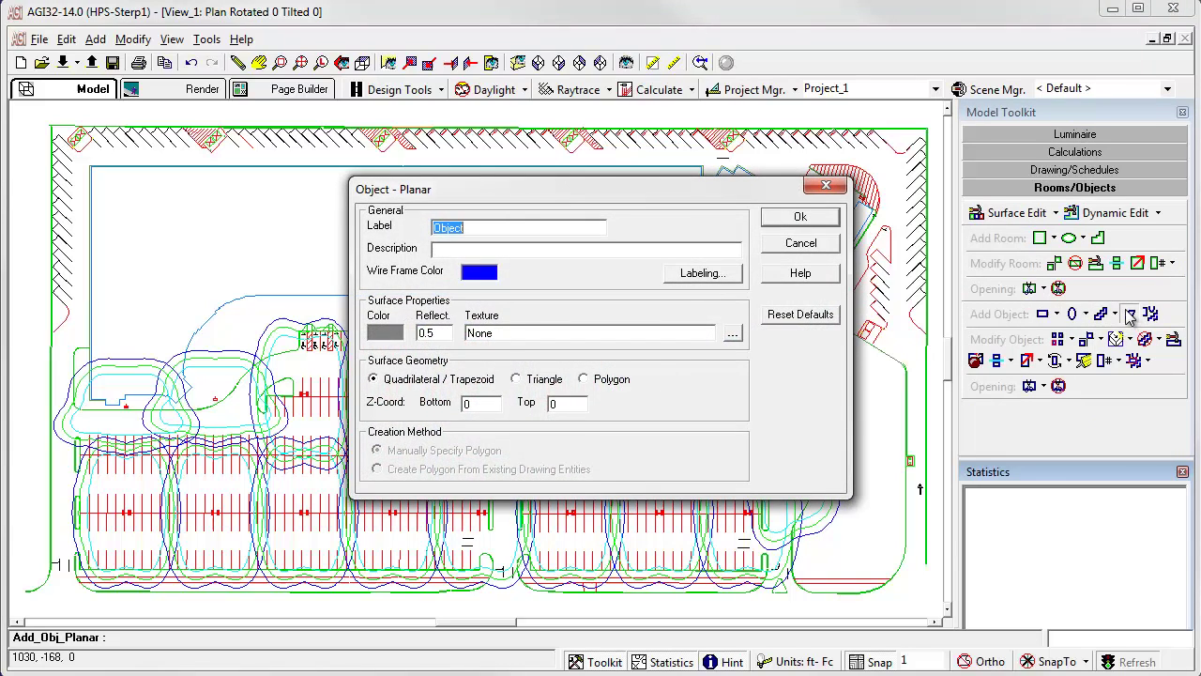
double_click(449, 333)
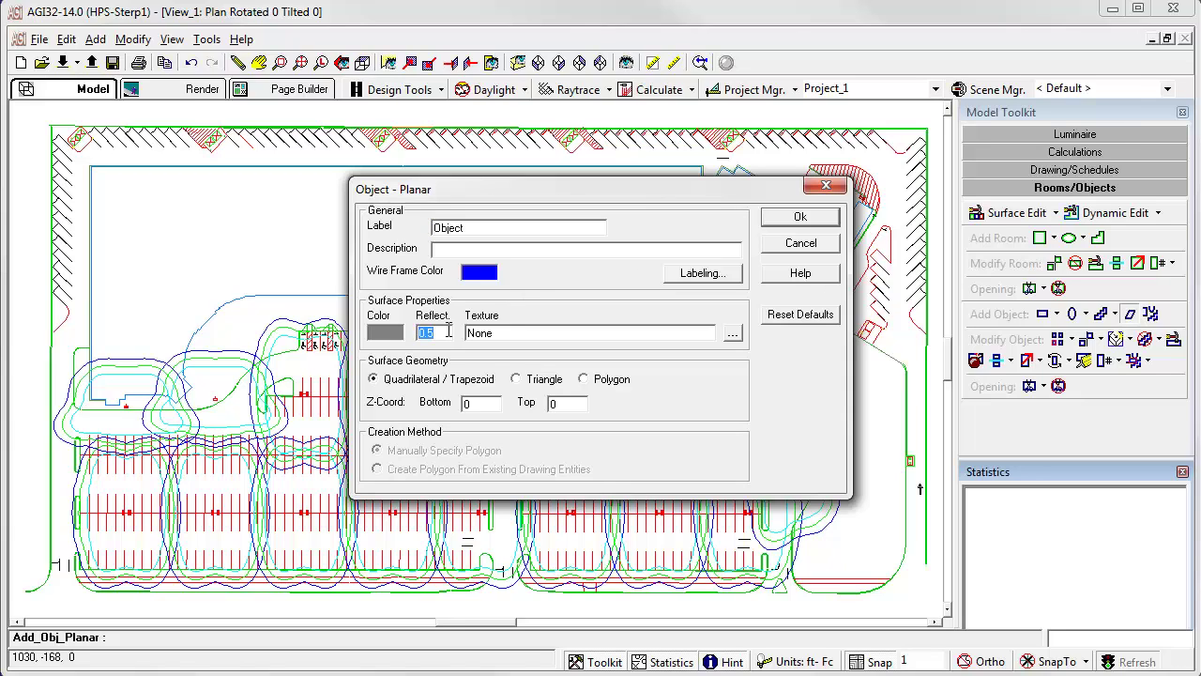
text(.2)
key(Tab)
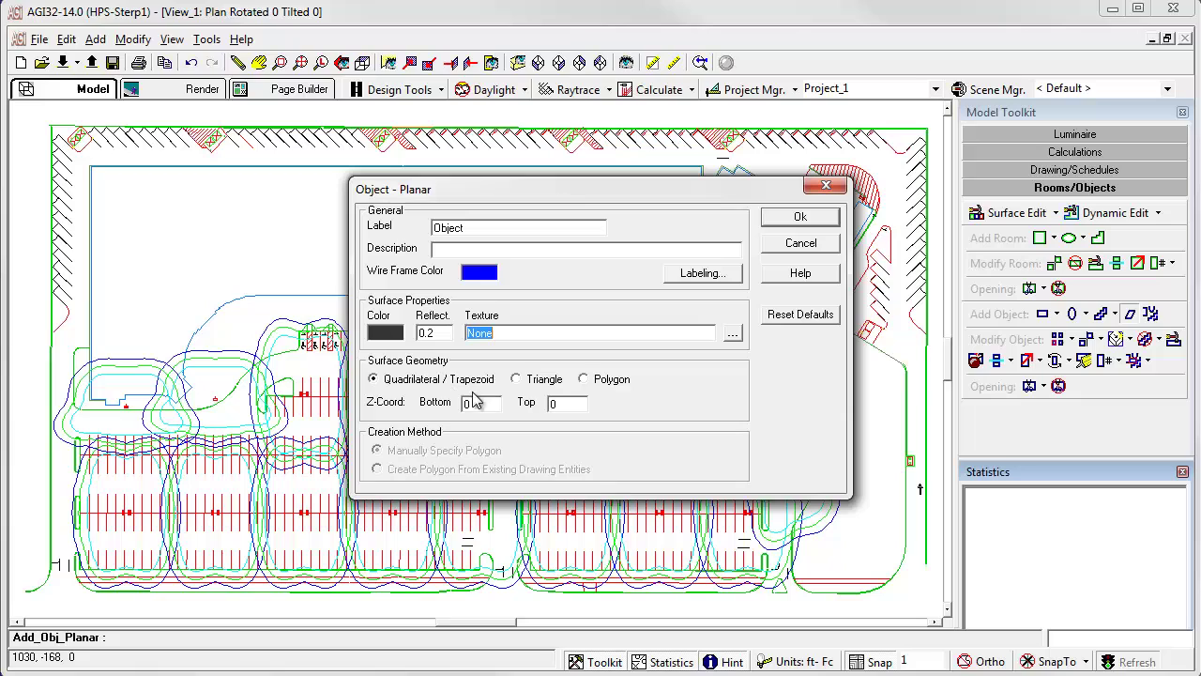
click(598, 380)
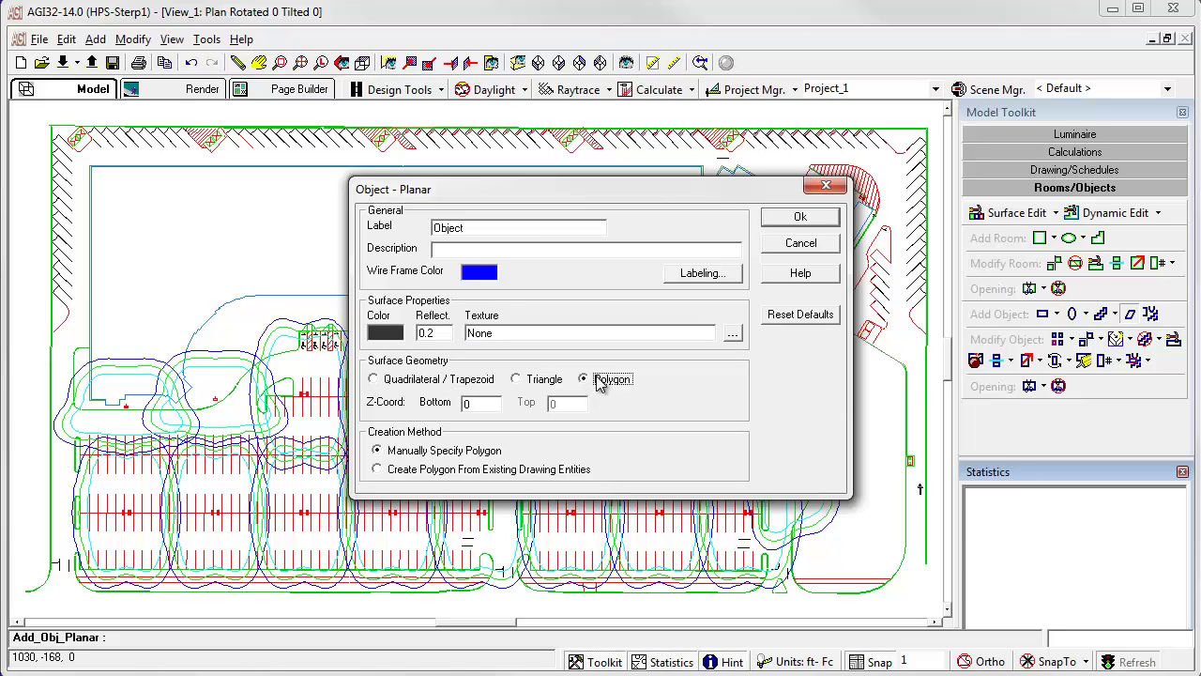
click(796, 219)
click(796, 218)
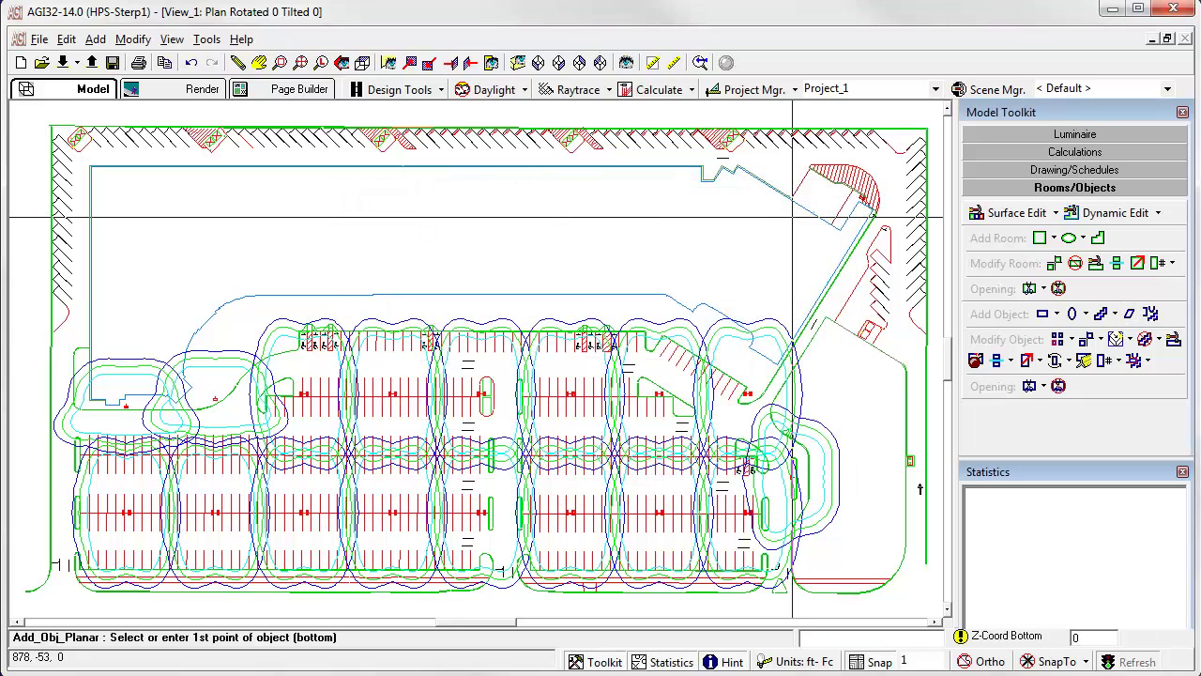
Step: With Ortho on, trace the pavement polygon through six vertices around the parking-lot edges
click(982, 662)
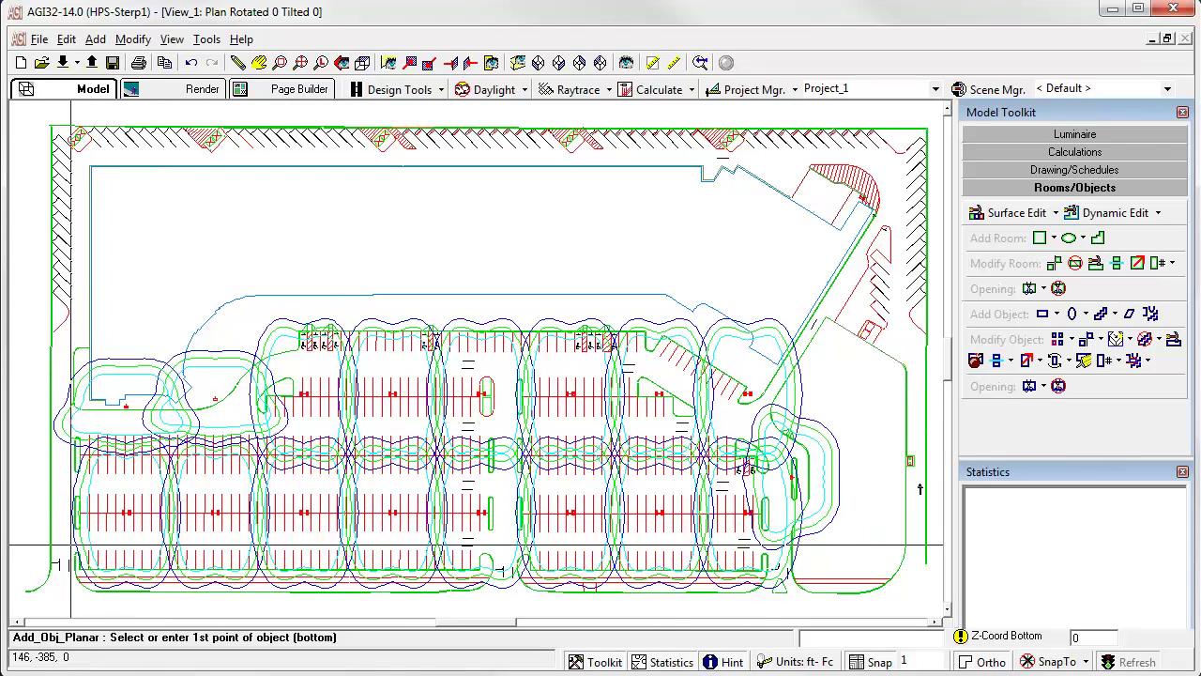
click(79, 575)
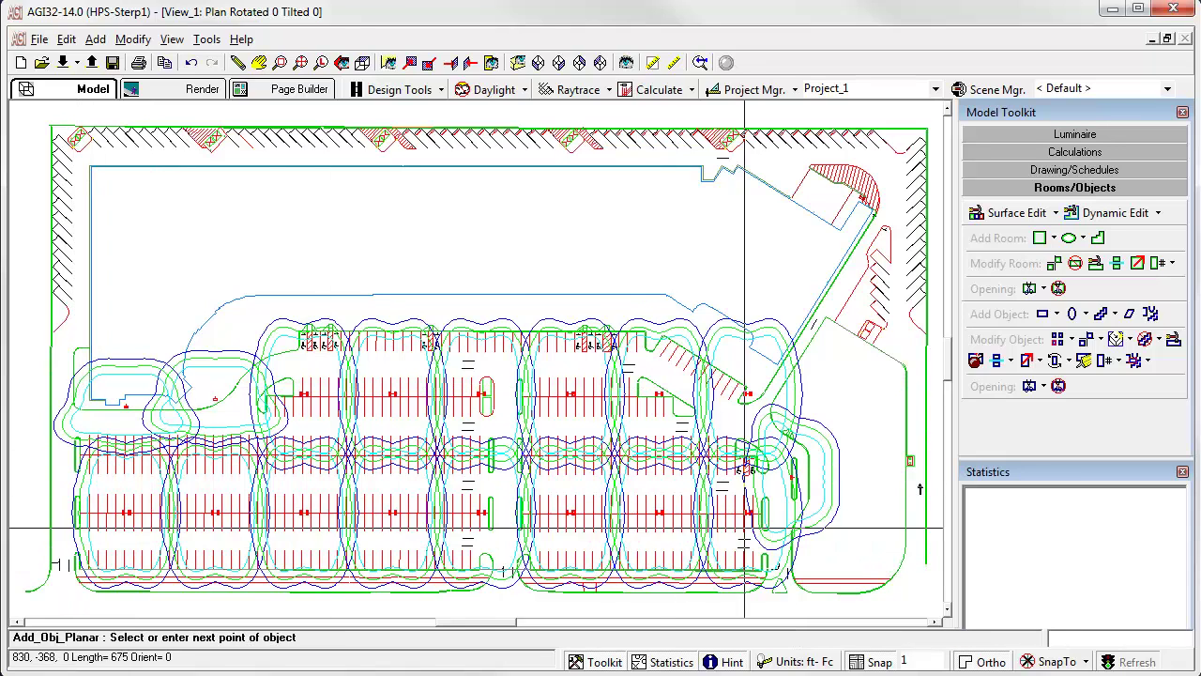
click(798, 575)
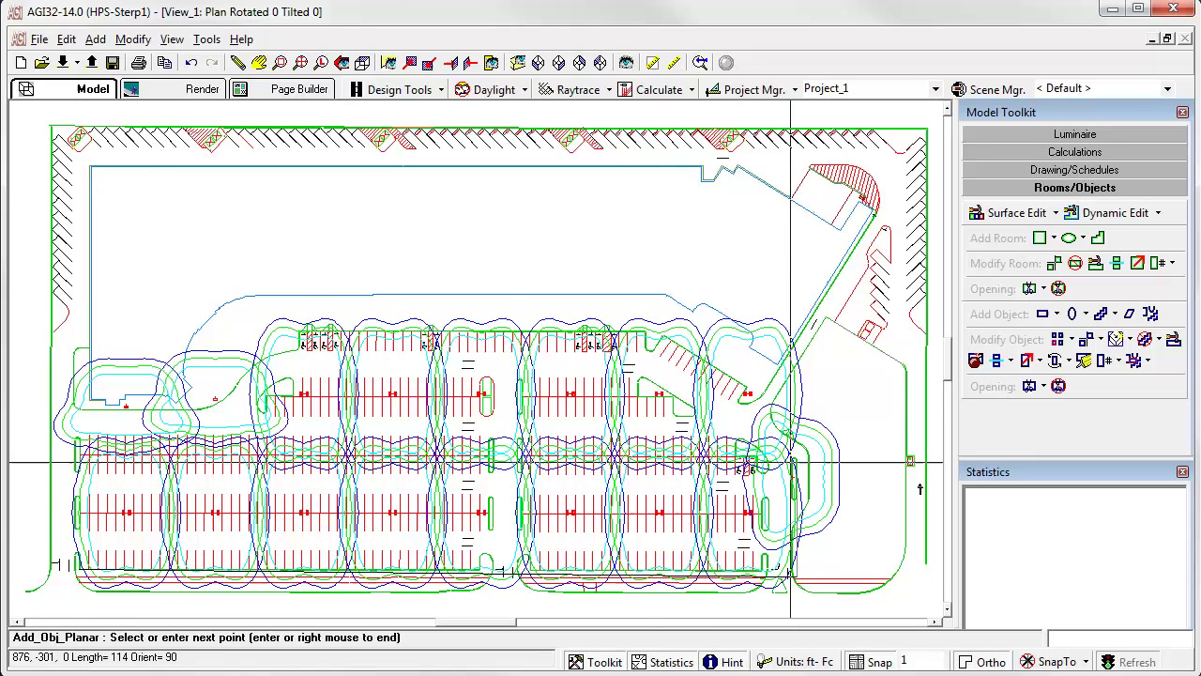
click(655, 334)
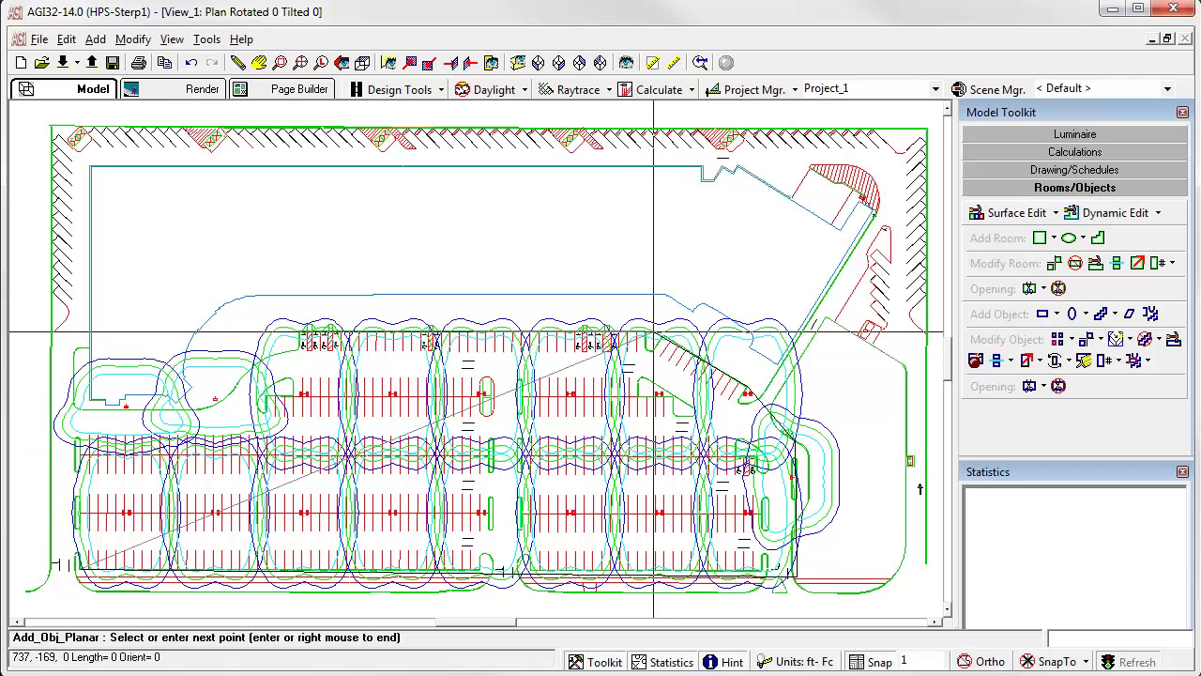
click(299, 351)
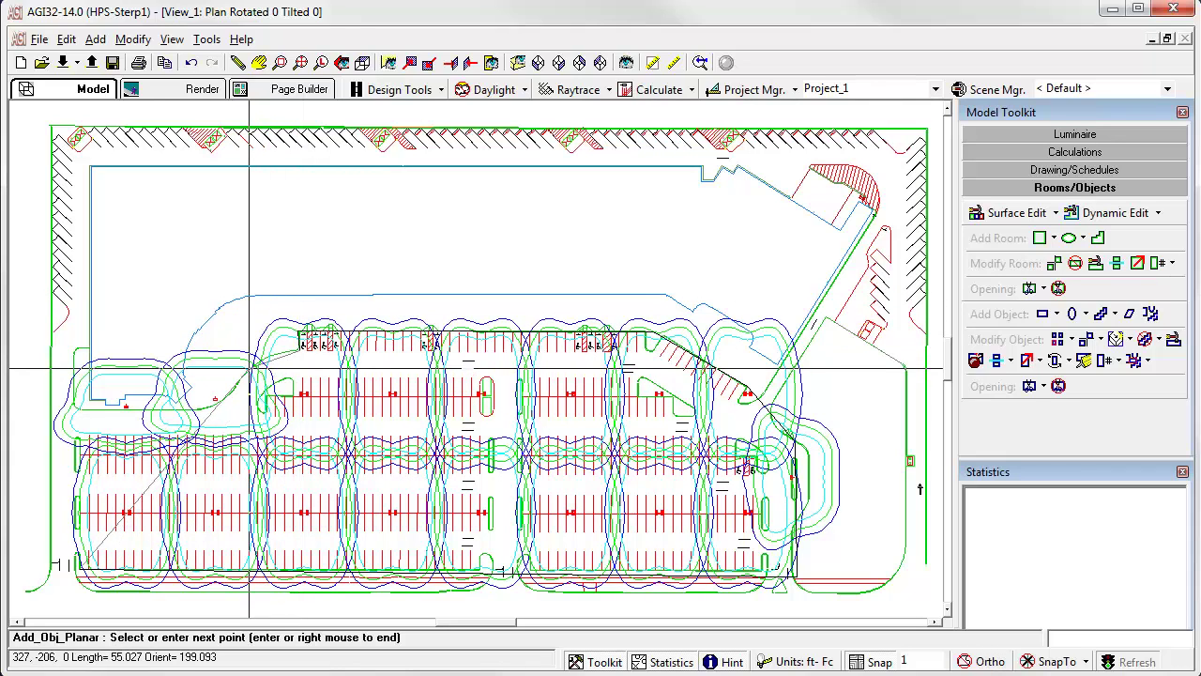
click(213, 407)
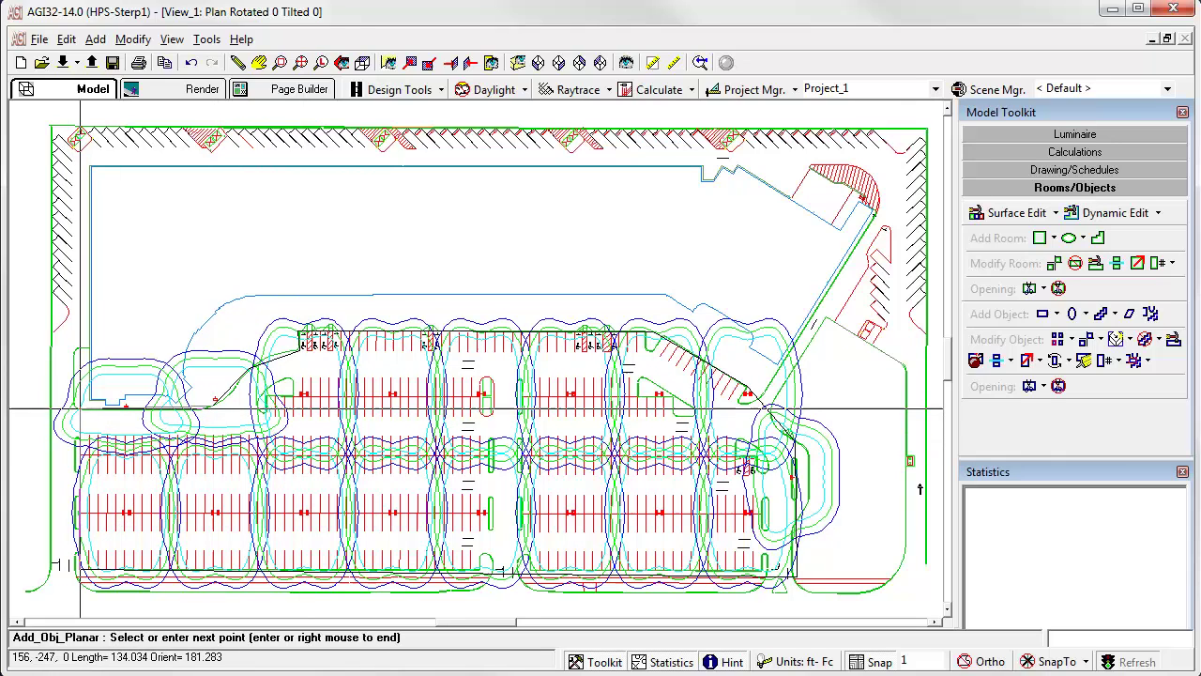
click(80, 407)
right_click(81, 407)
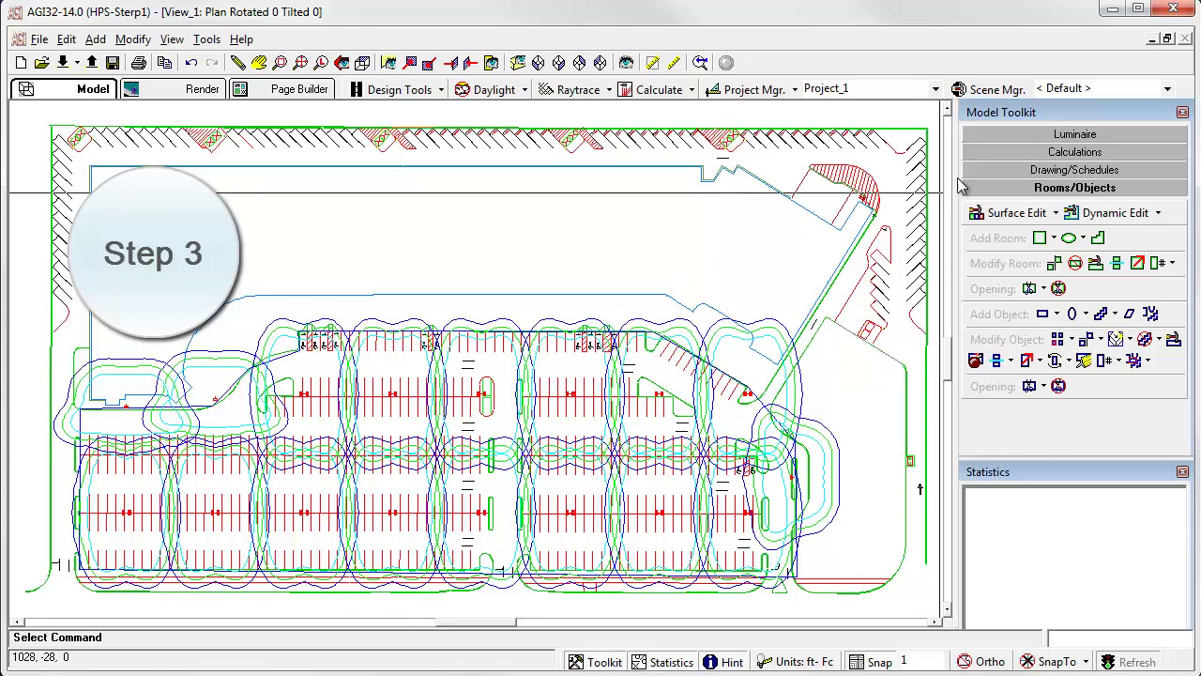
Step: Start Automatic Placement of calculation points on the parking-lot pavement surface
click(1054, 153)
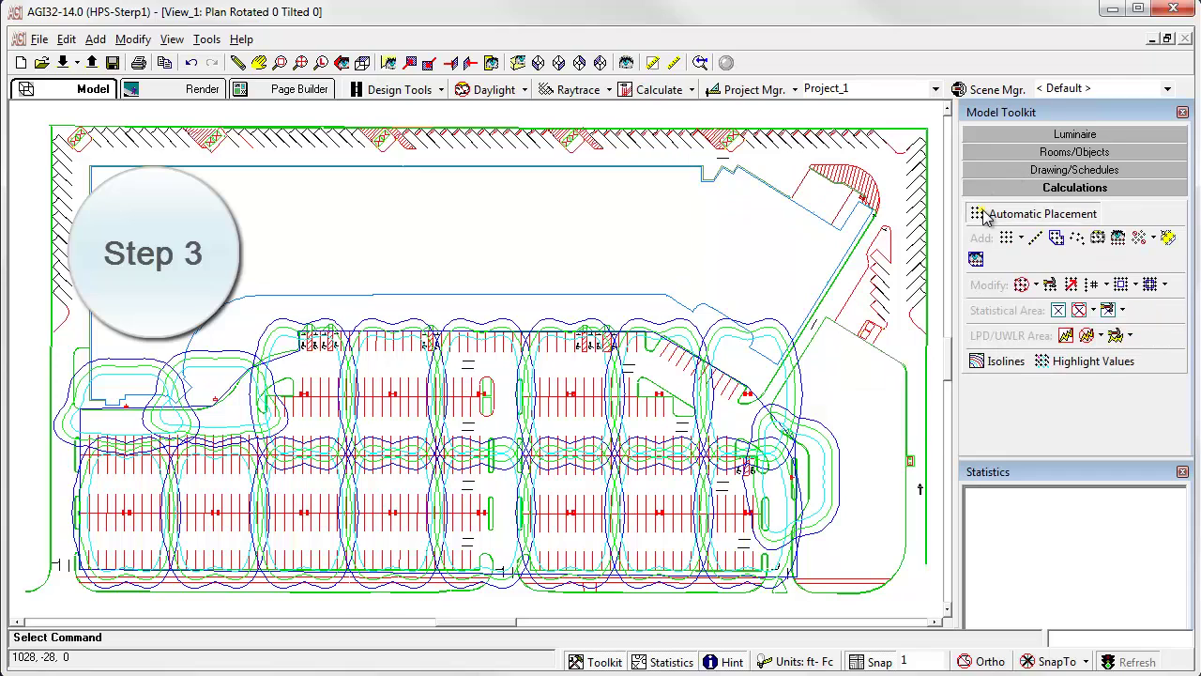
click(984, 215)
click(995, 215)
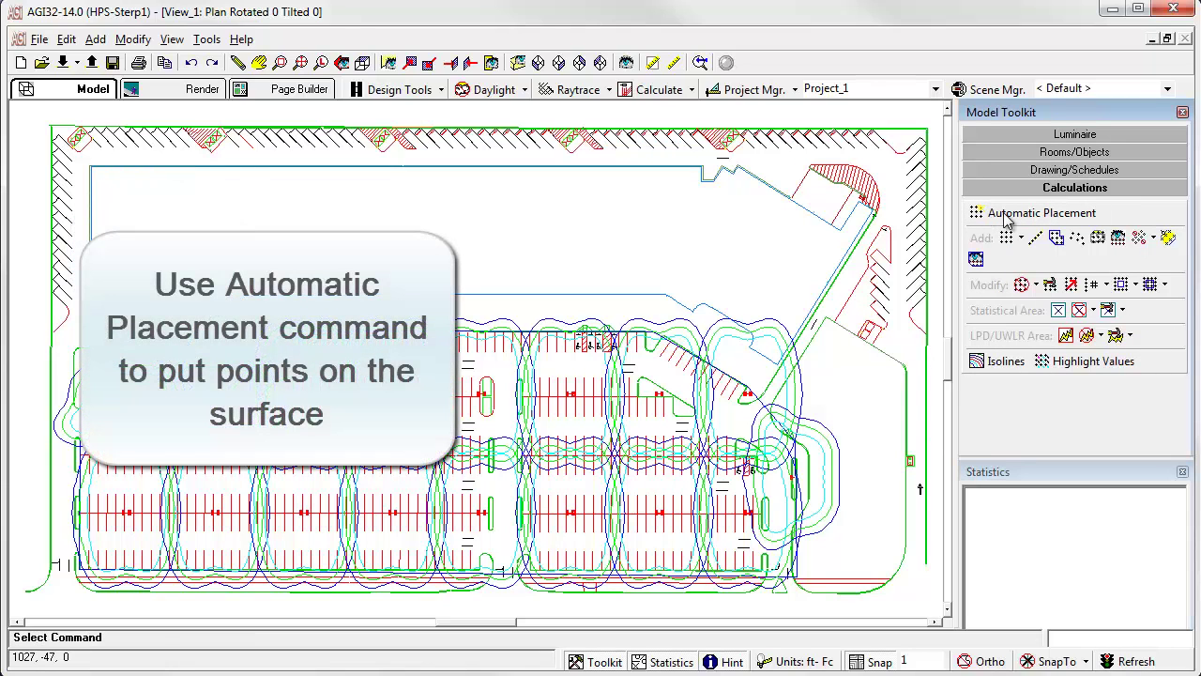
click(1005, 215)
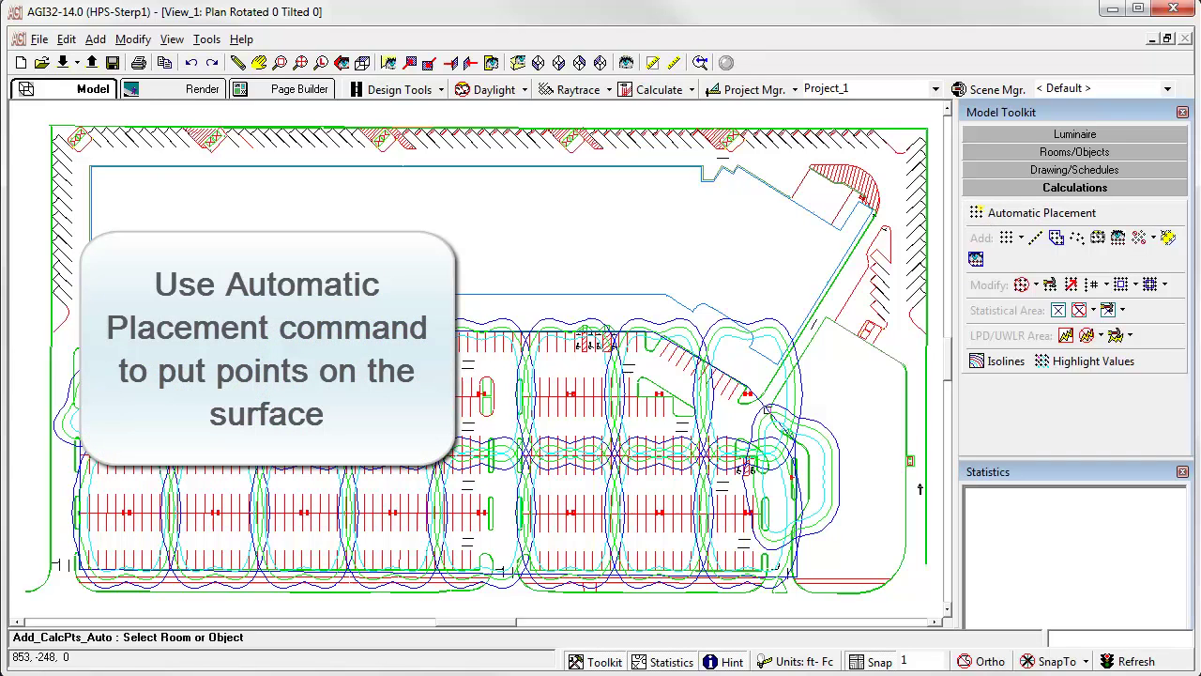
click(766, 409)
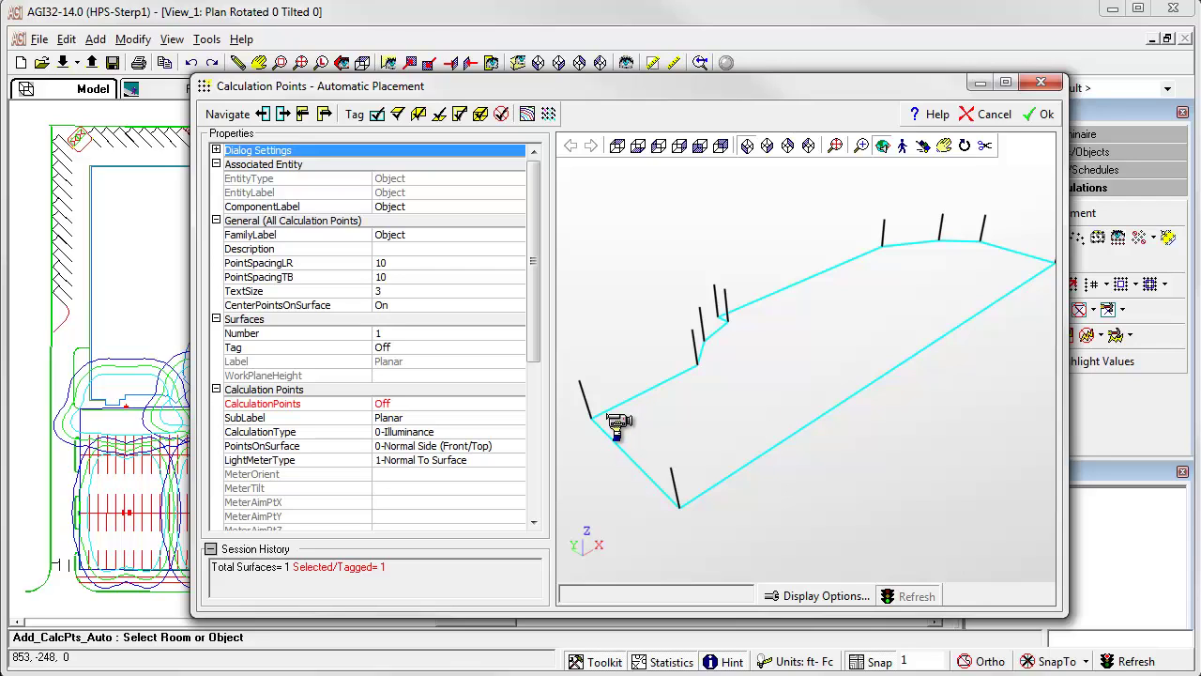
Step: Place 4-Photopic\Mesopic calculation points on the pavement with 2 decimals
click(520, 432)
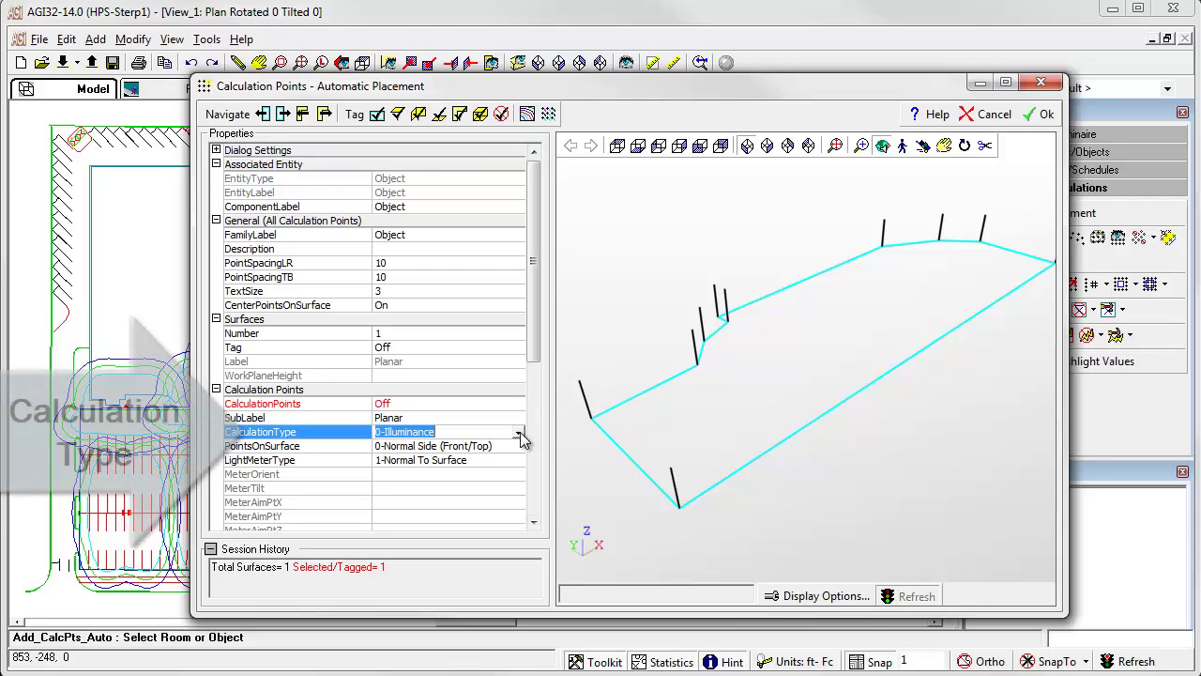
click(518, 432)
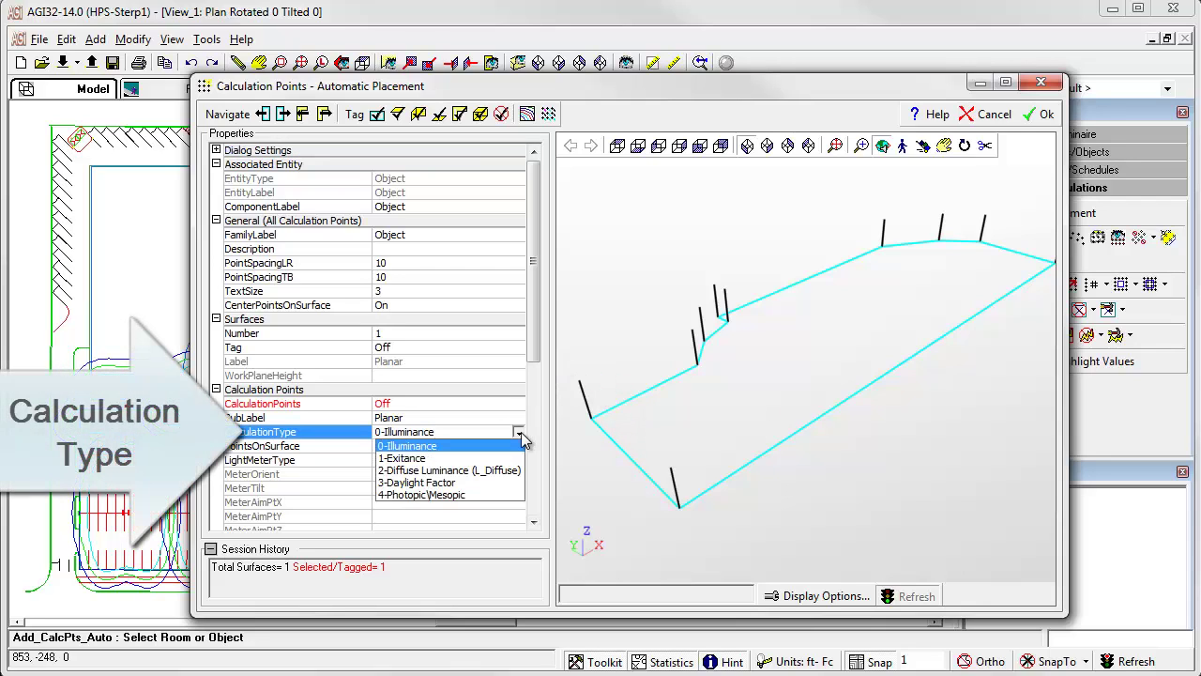
click(450, 494)
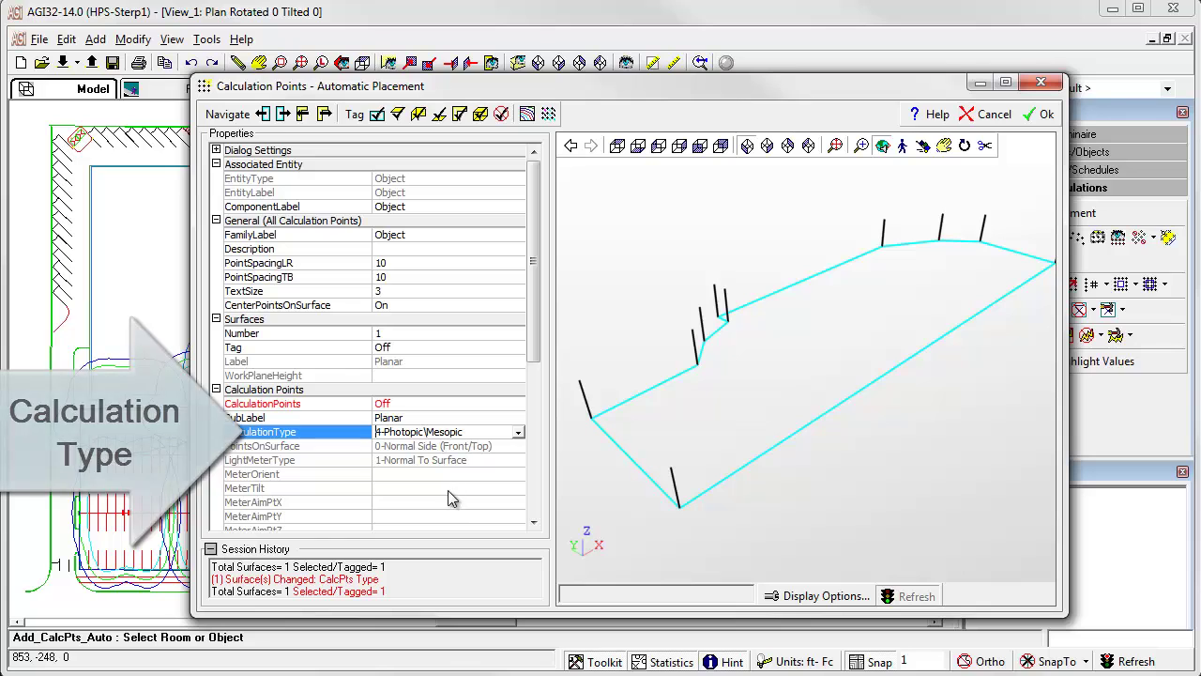
drag(538, 361, 539, 507)
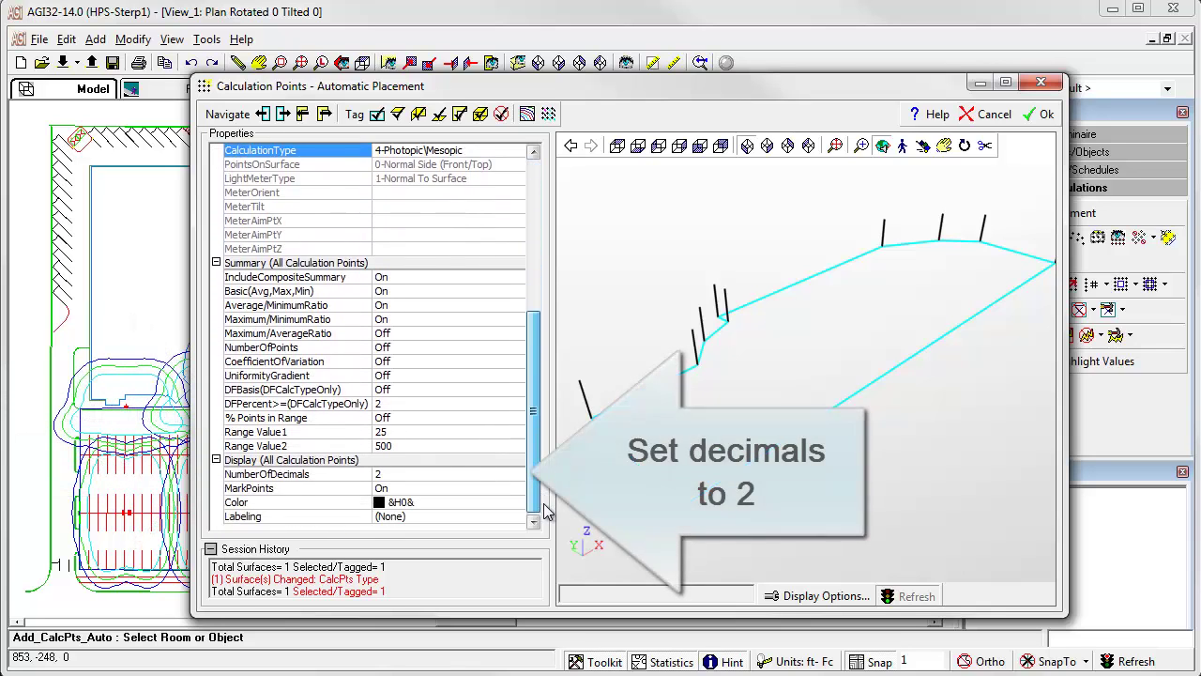
click(421, 480)
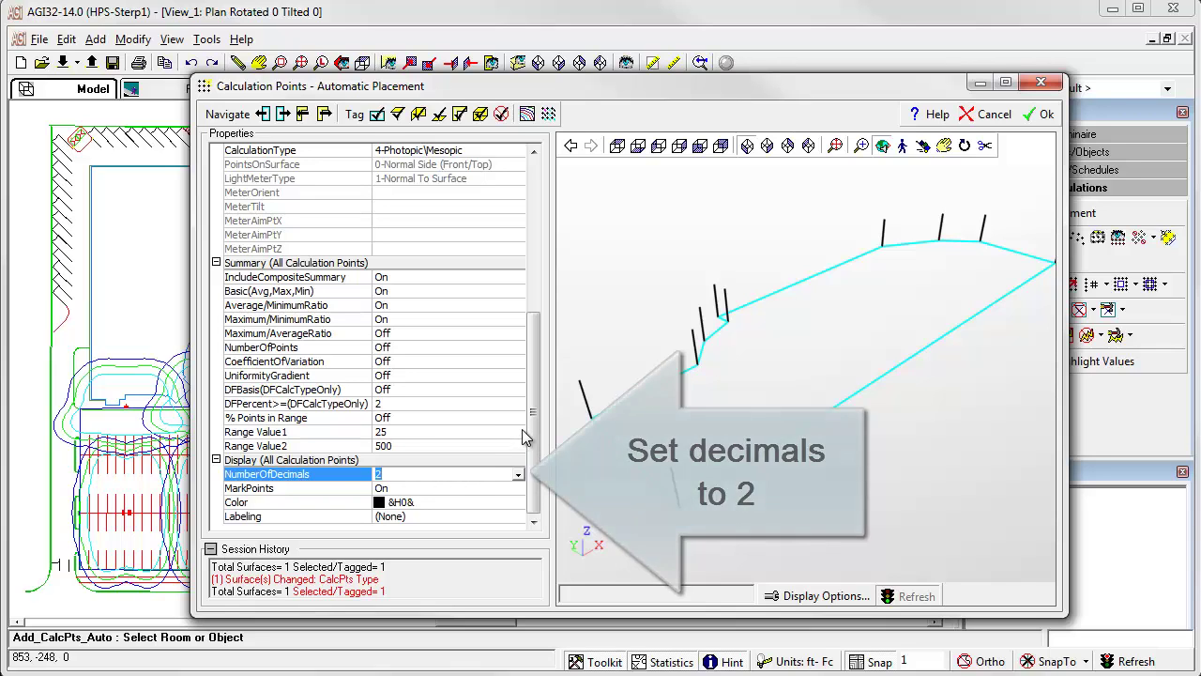
drag(528, 404, 548, 256)
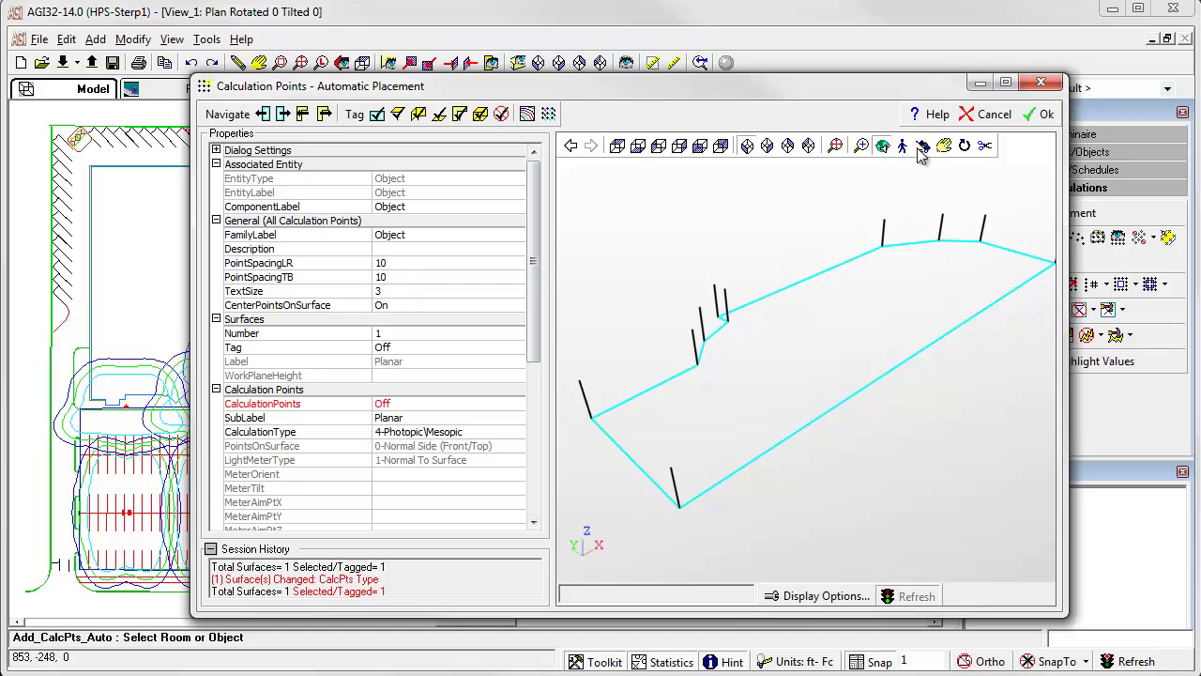
click(1039, 114)
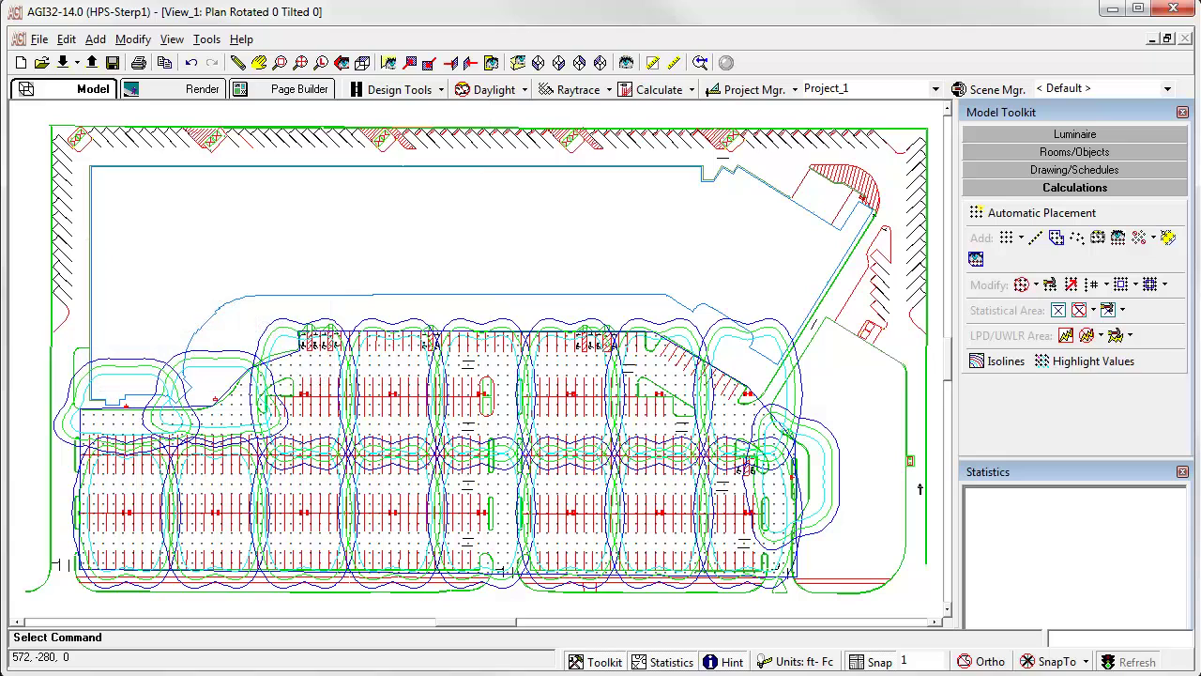
Step: Review Project_1's CalcPts grids in the Project Manager: mesopic and photopic illuminance and luminance
click(735, 90)
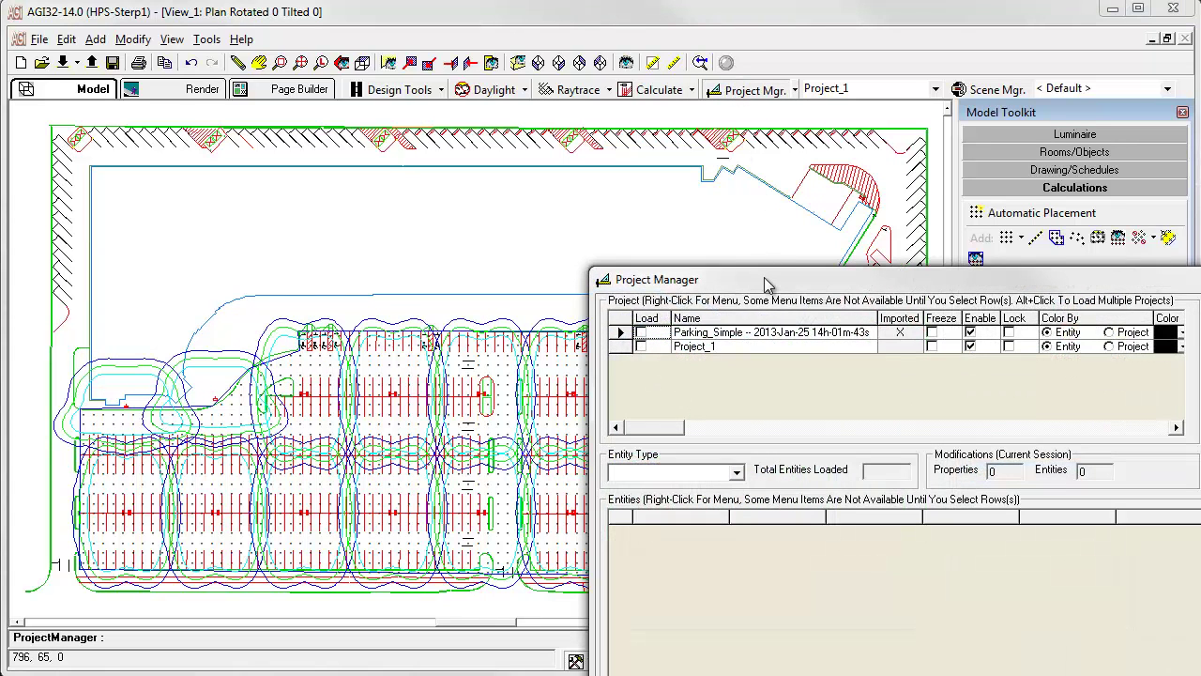
drag(764, 283, 379, 120)
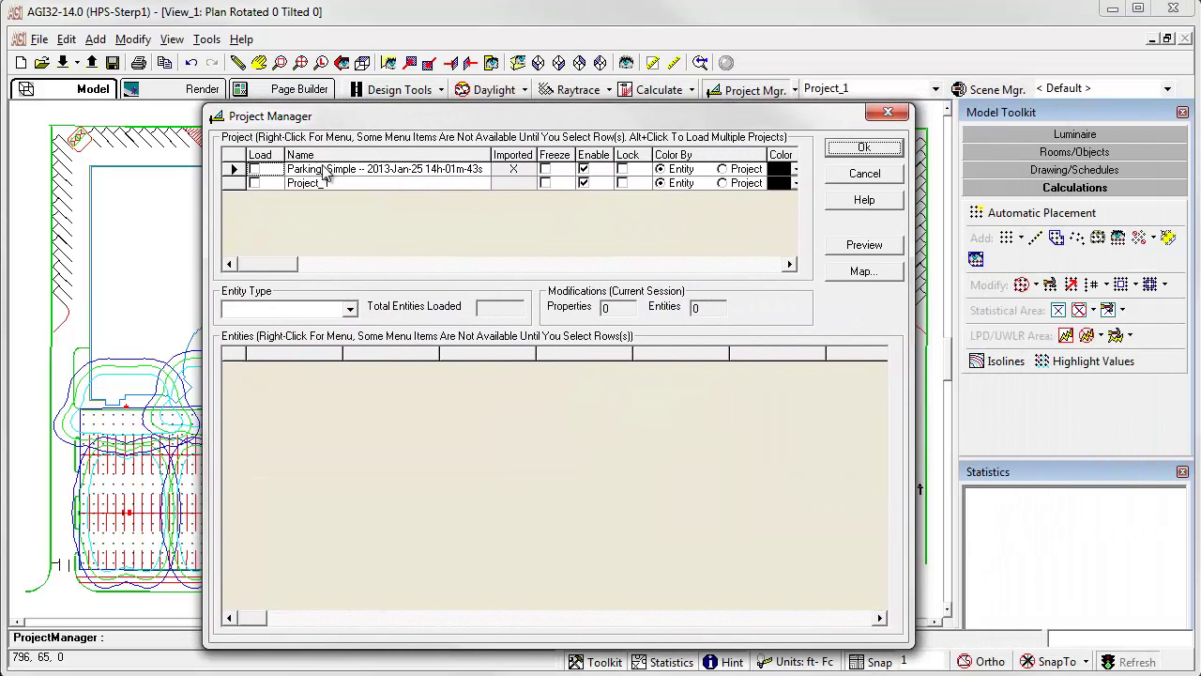
click(256, 183)
click(349, 310)
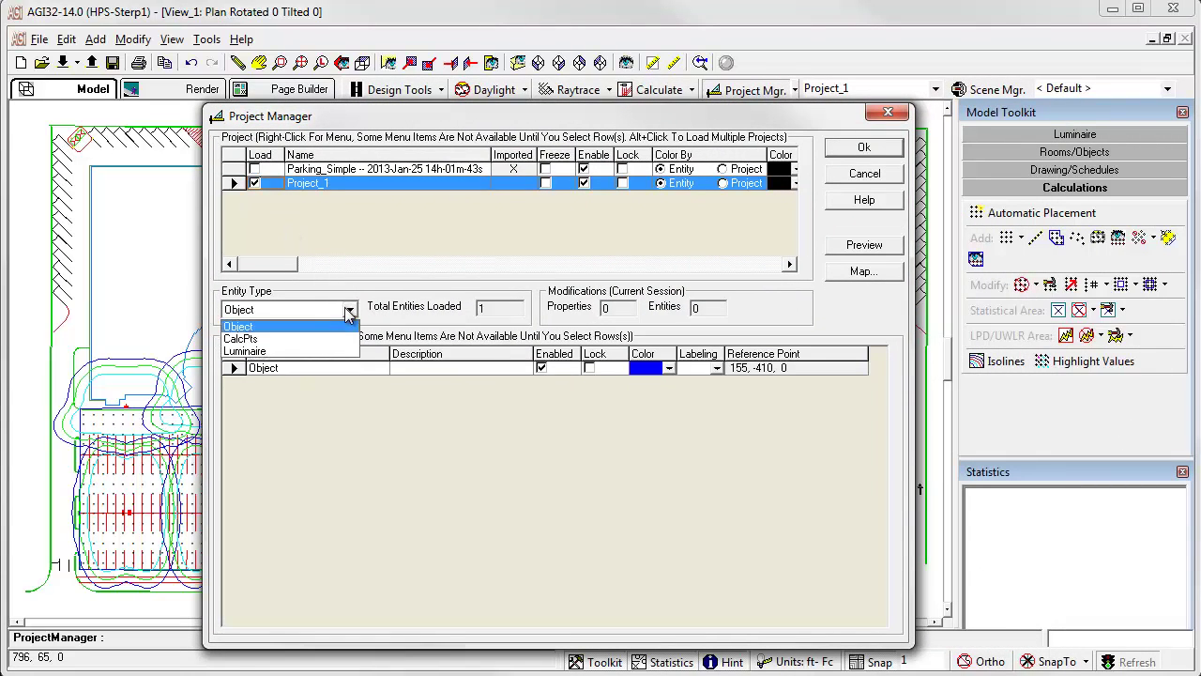
click(337, 339)
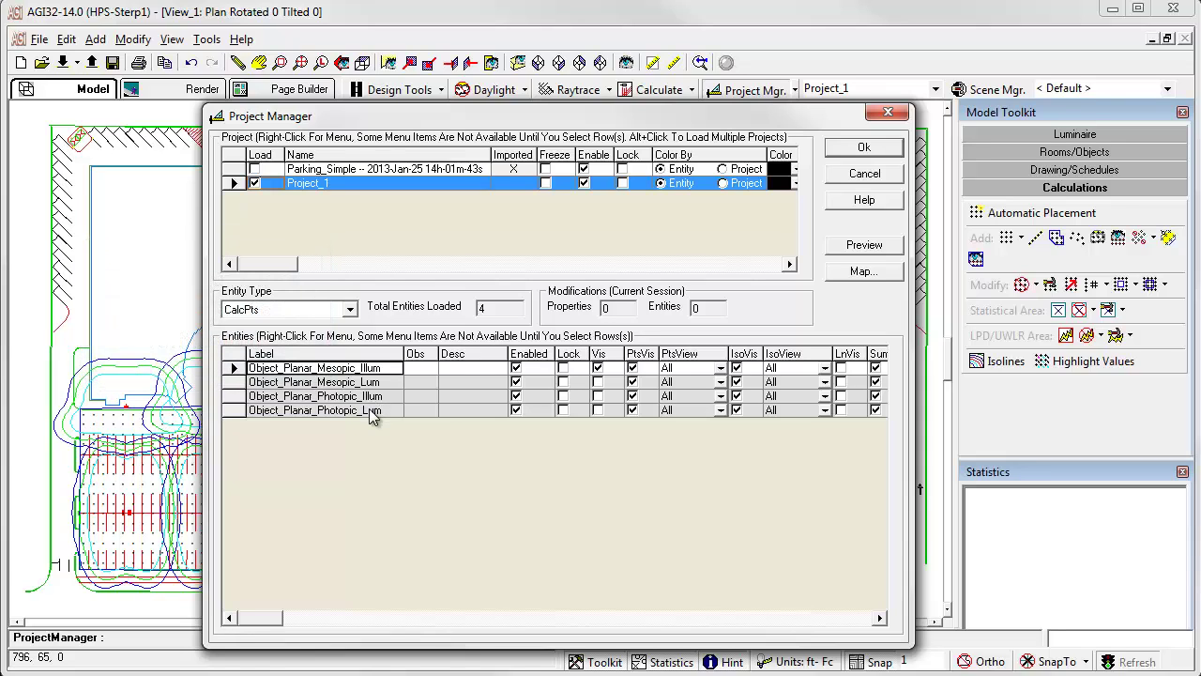
click(861, 150)
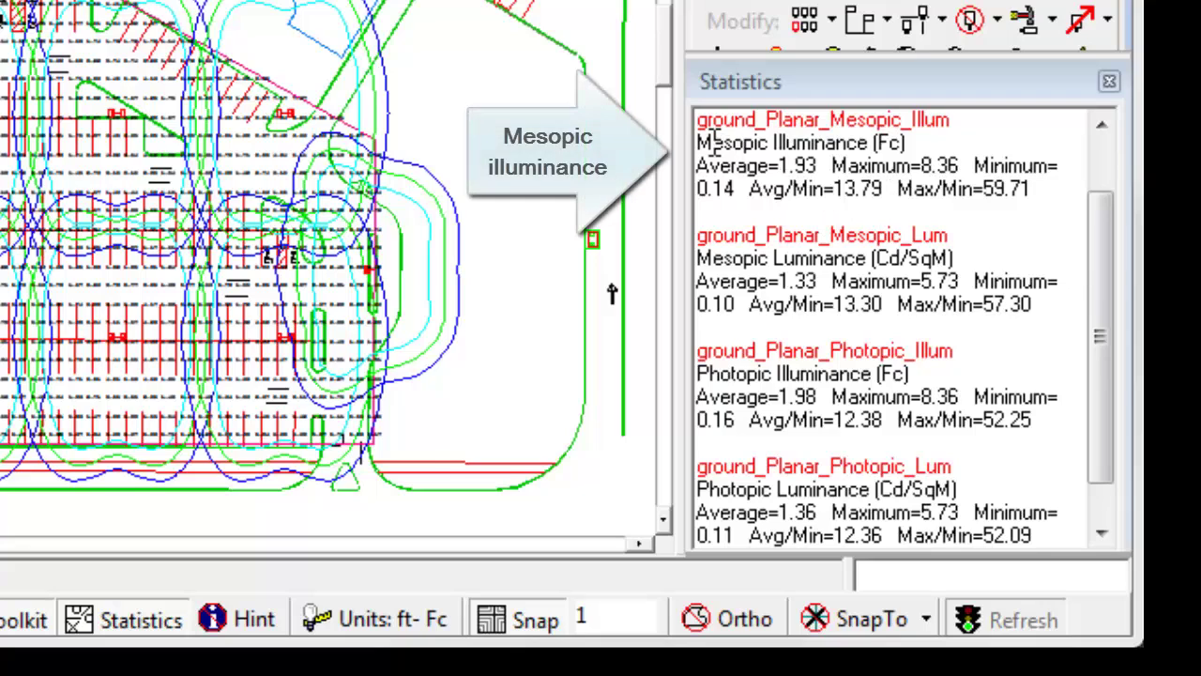
drag(714, 140, 918, 146)
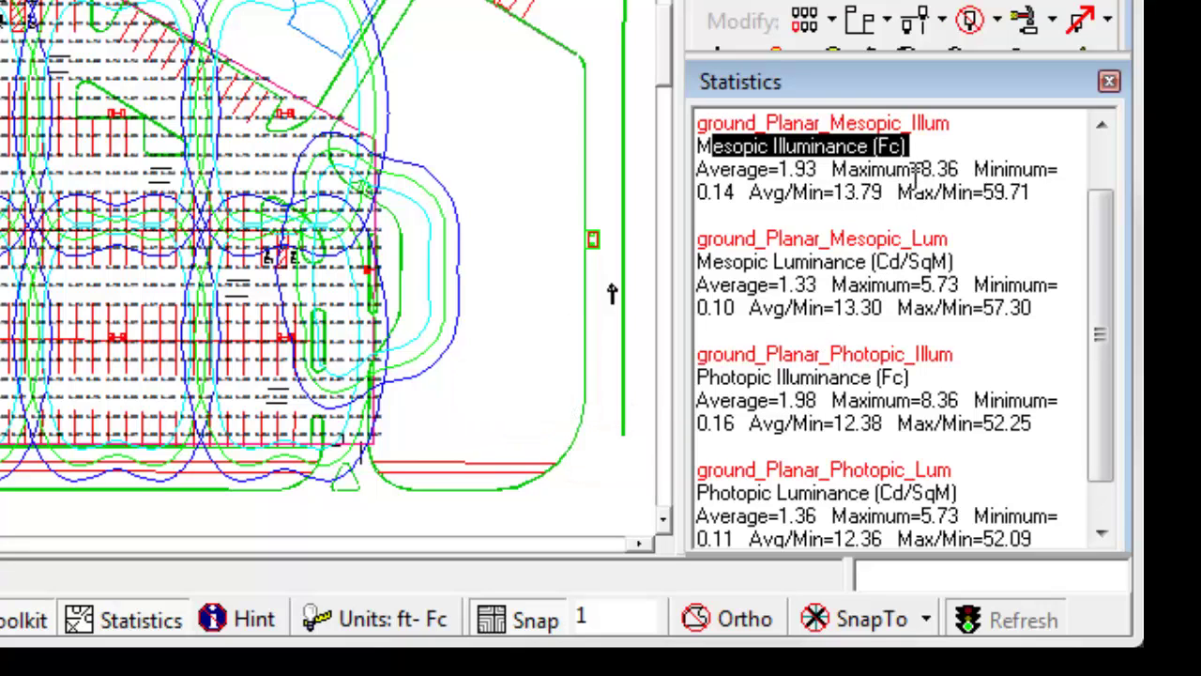
drag(932, 399, 957, 399)
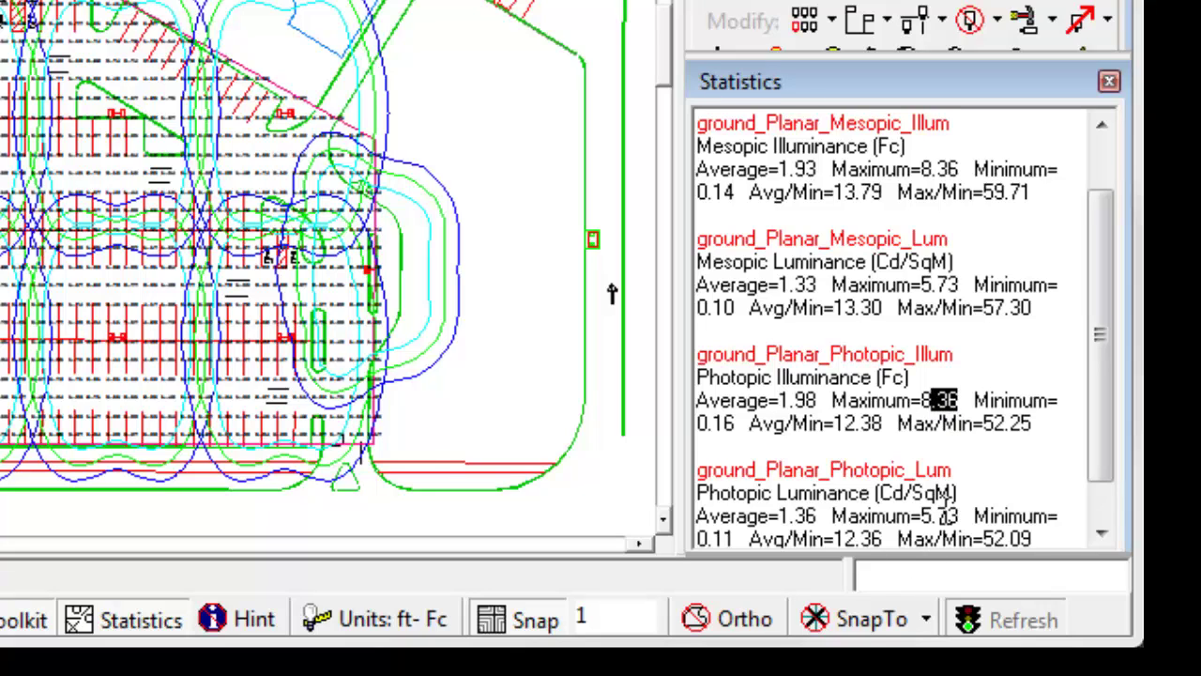
drag(915, 515, 971, 511)
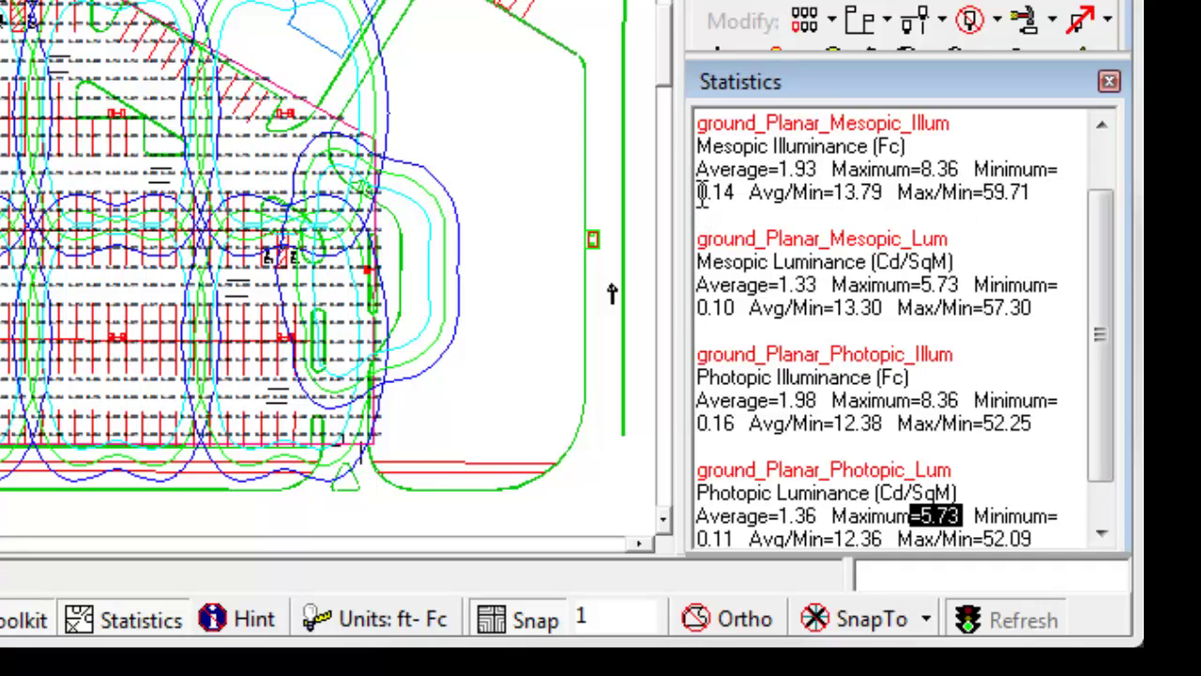
drag(699, 193, 740, 192)
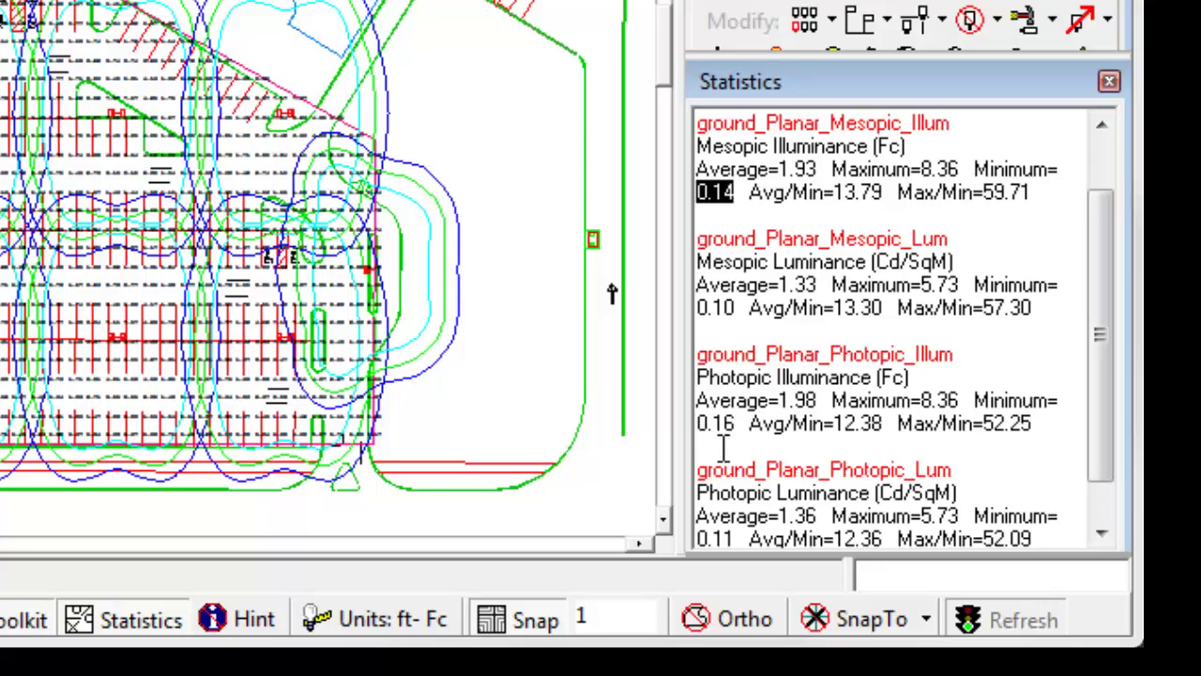
drag(699, 424, 738, 425)
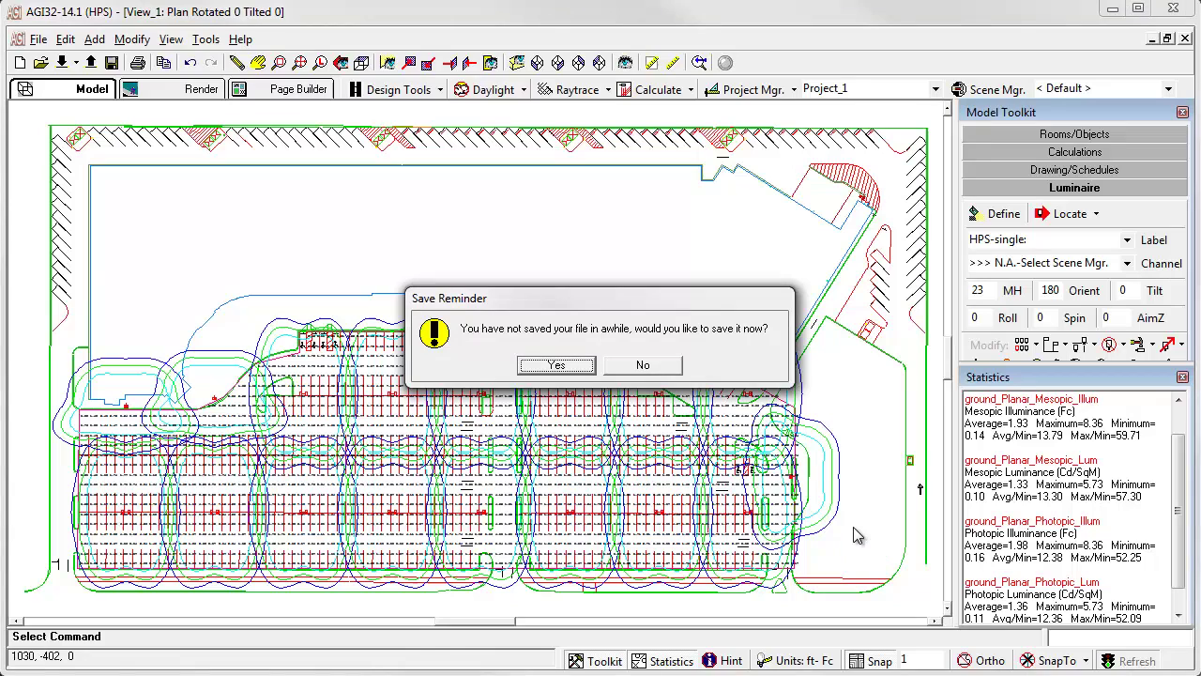
Step: Decline saving at the reminder and scroll the Statistics panel to the top
click(642, 365)
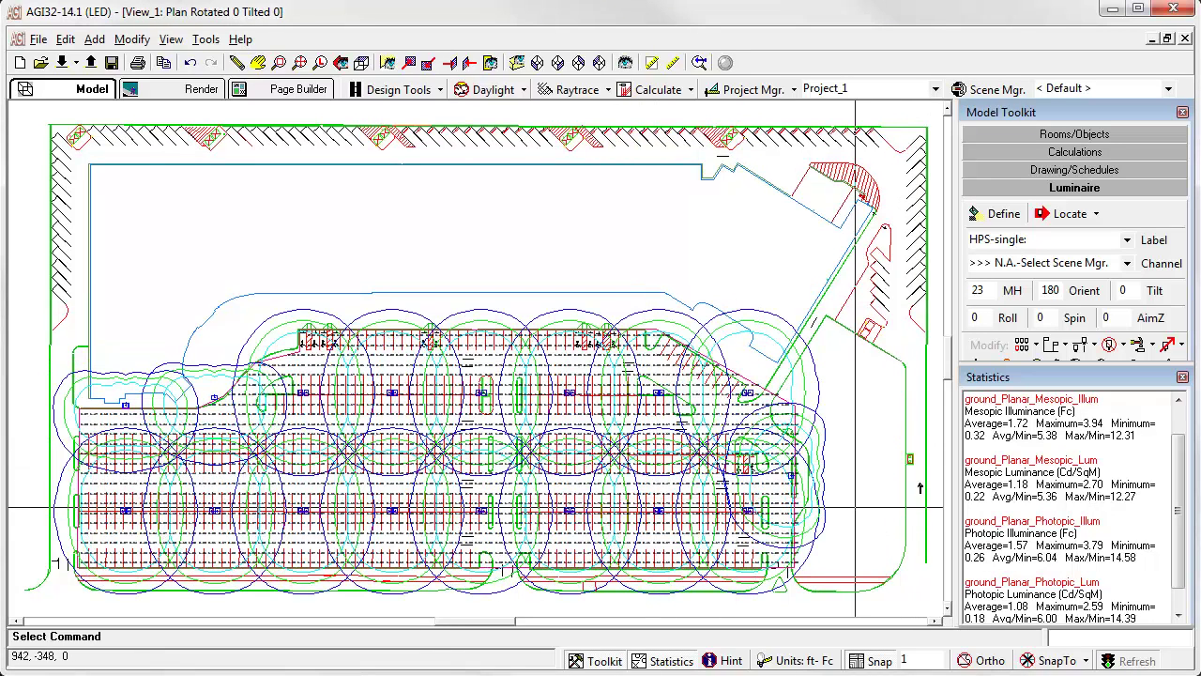
mouse_move(1183, 530)
mouse_down()
mouse_move(1182, 502)
mouse_move(1182, 526)
mouse_up()
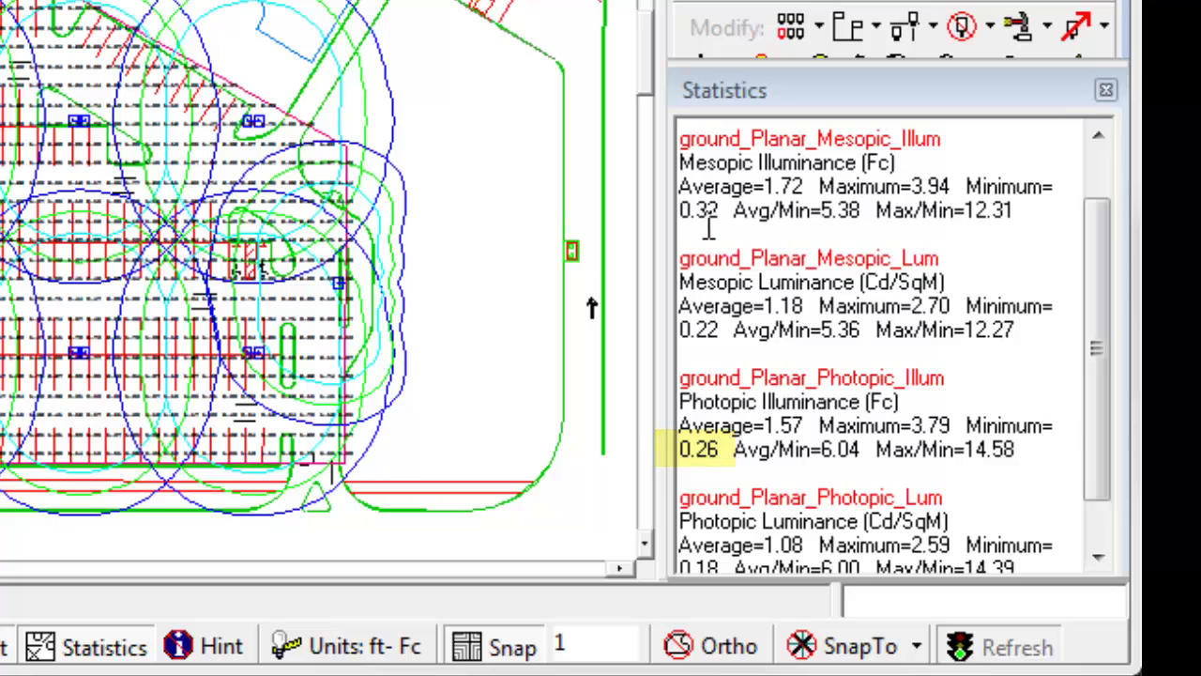
drag(718, 216, 668, 215)
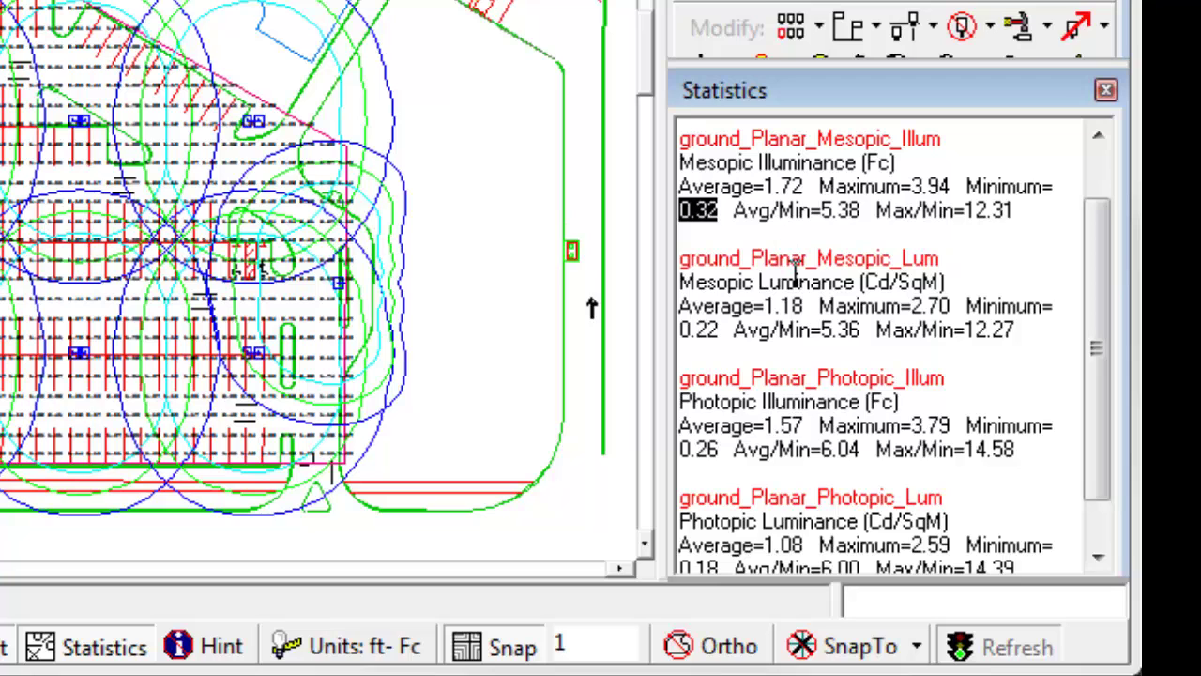
drag(899, 545, 958, 546)
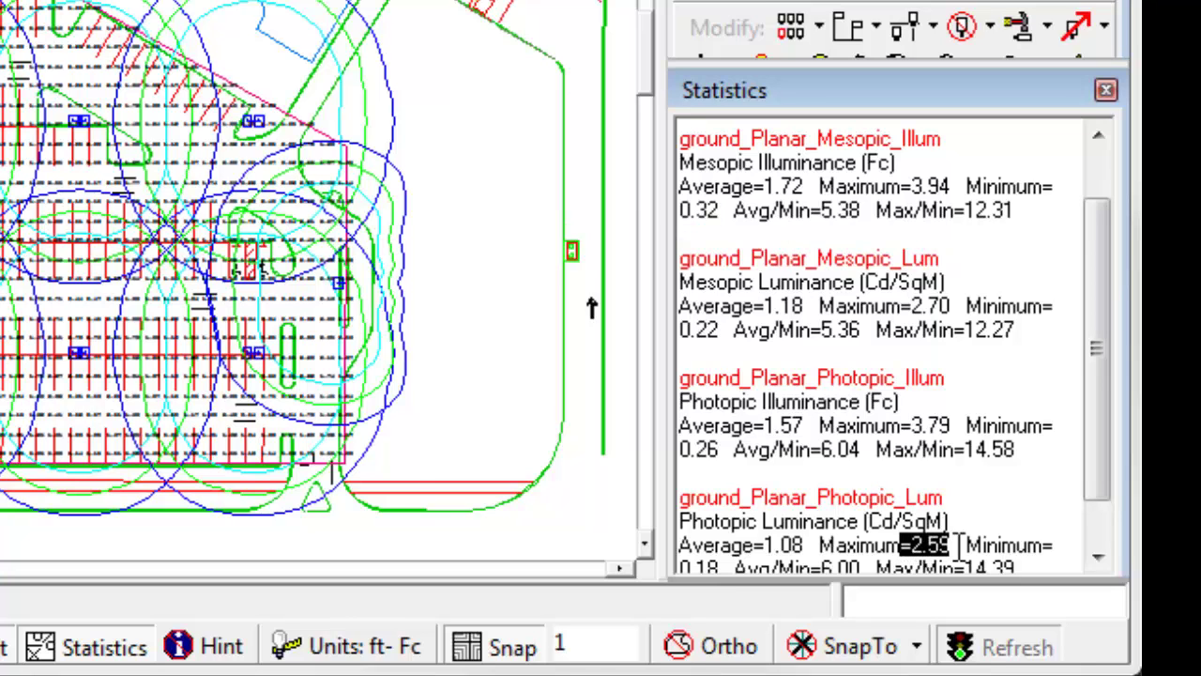